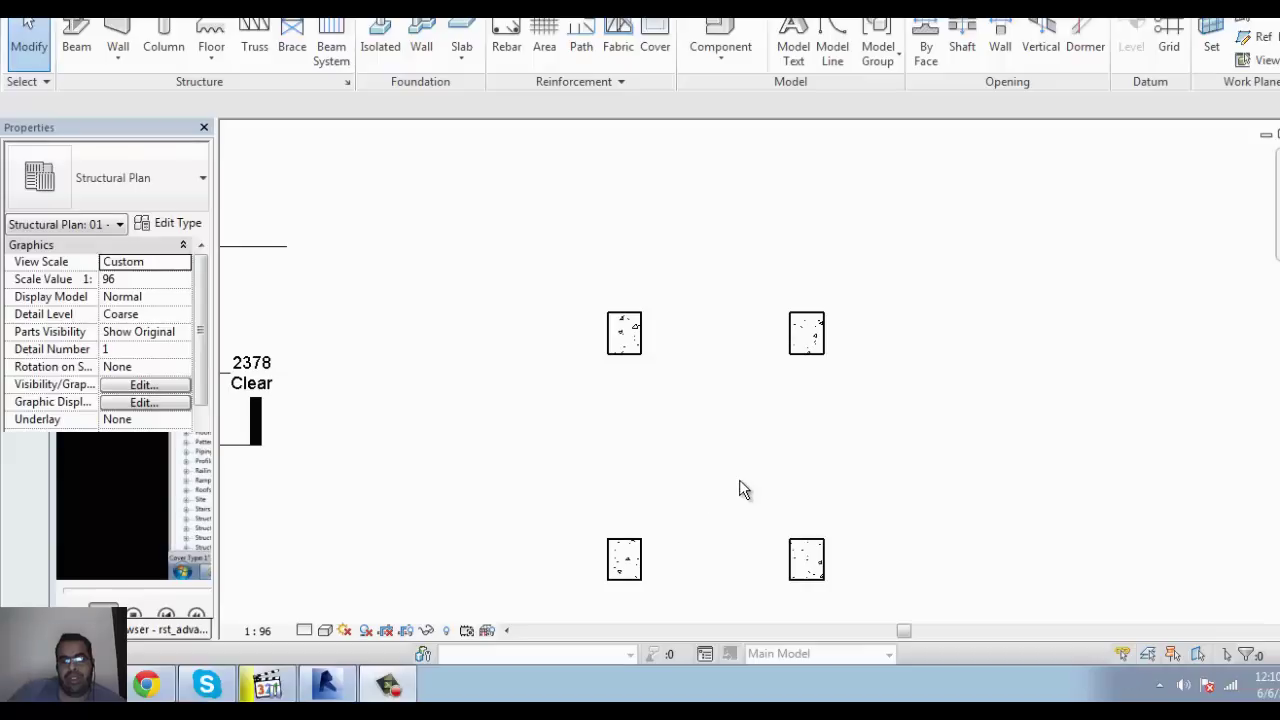
Step: Bring the columns into view and start rebar placement, comparing the M_01, M_02 and M_03 shapes
middle_click_drag(730, 558, 606, 471)
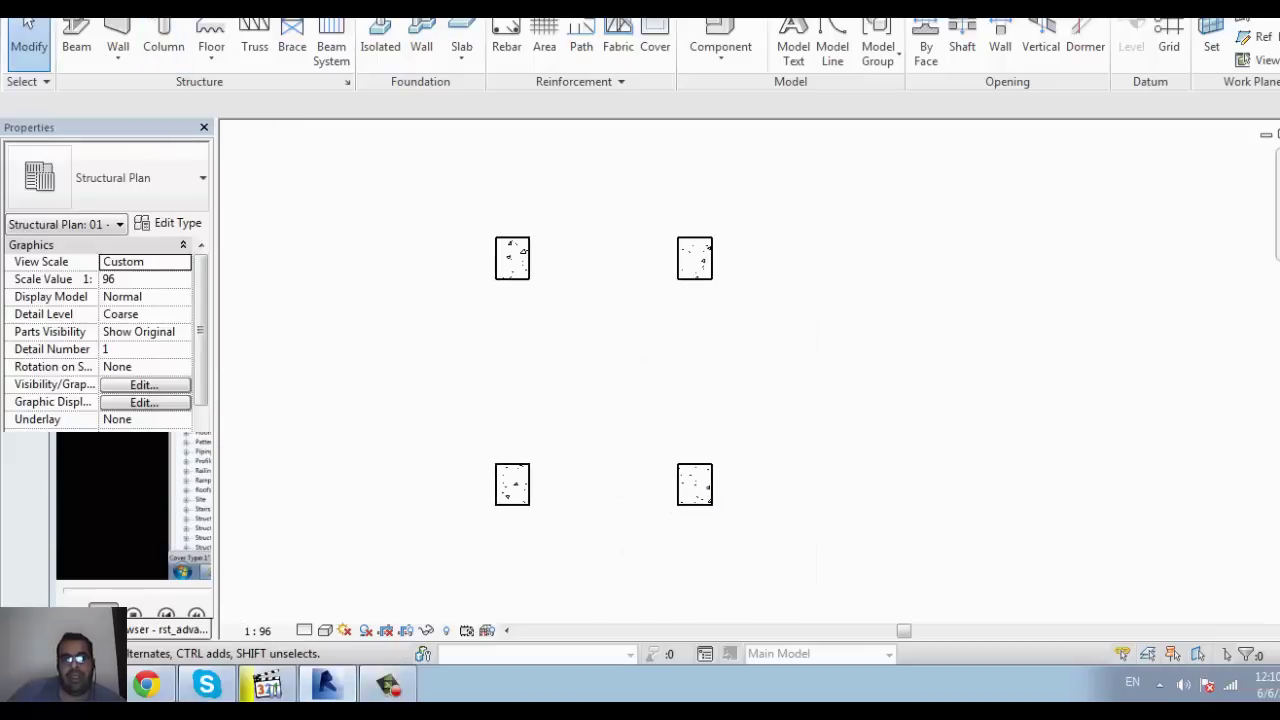
left_click(507, 33)
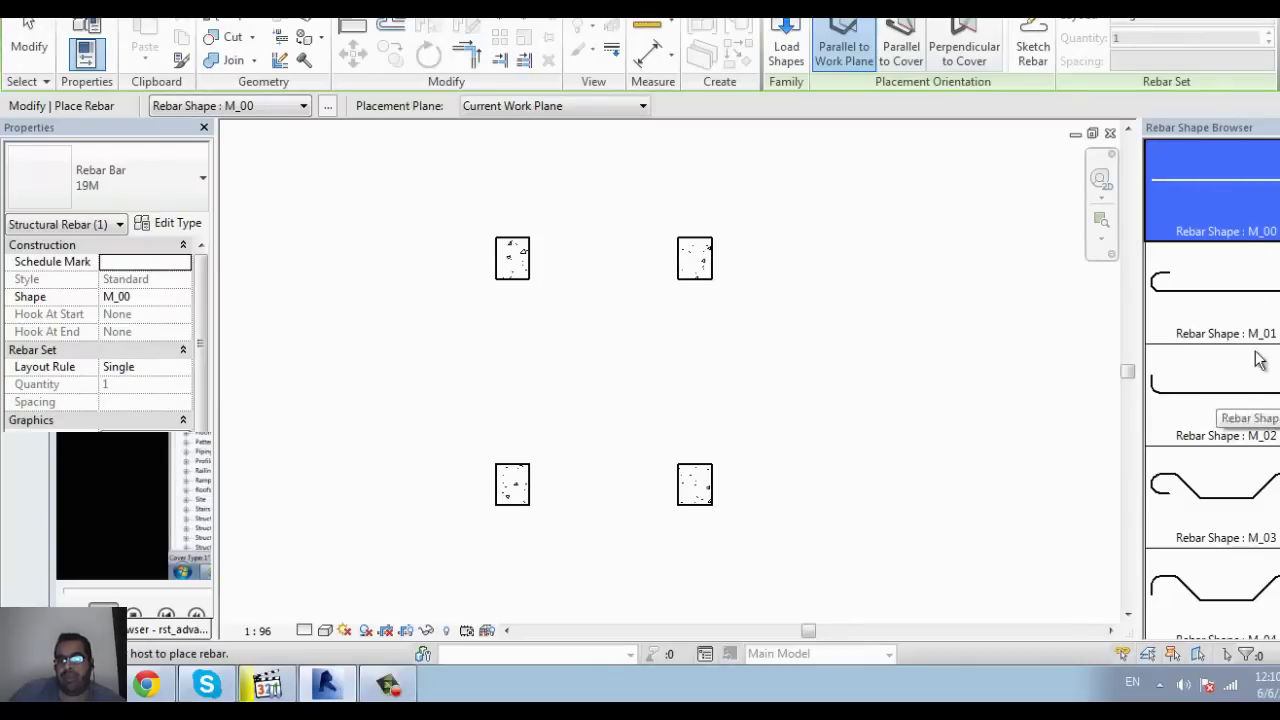
left_click(1240, 292)
left_click(1233, 380)
left_click(1235, 330)
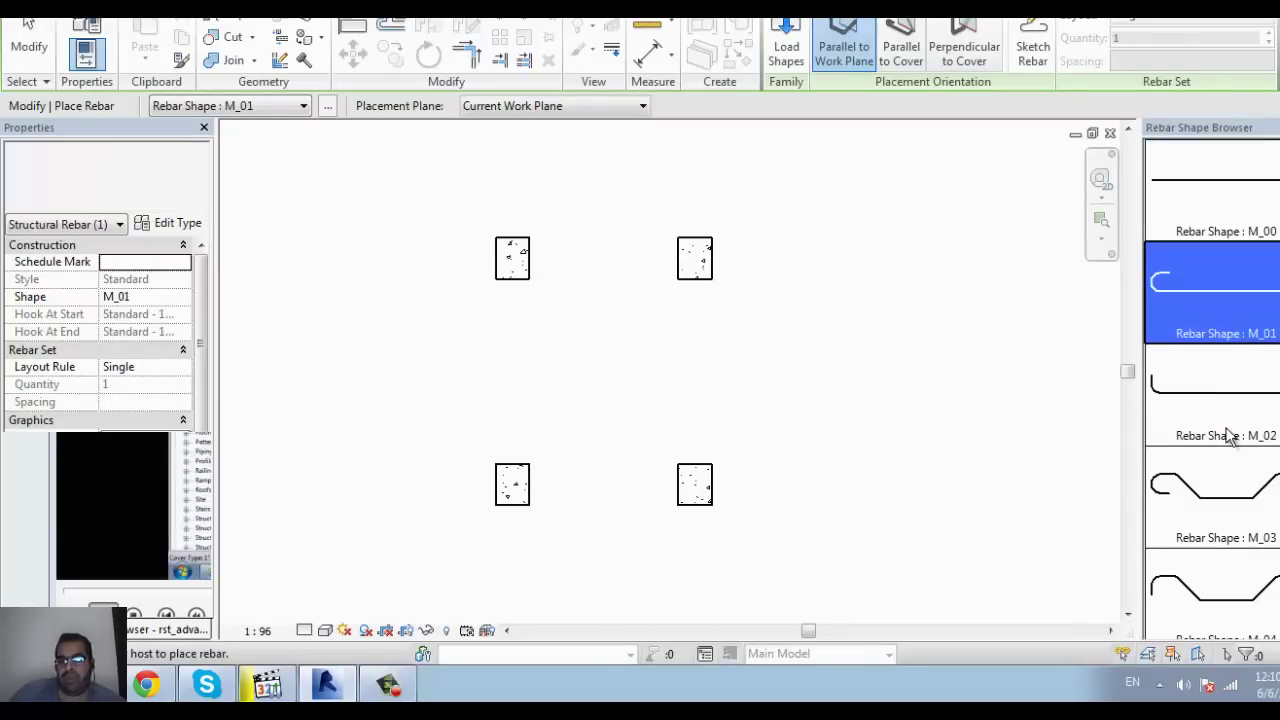
left_click(1240, 506)
left_click(1228, 400)
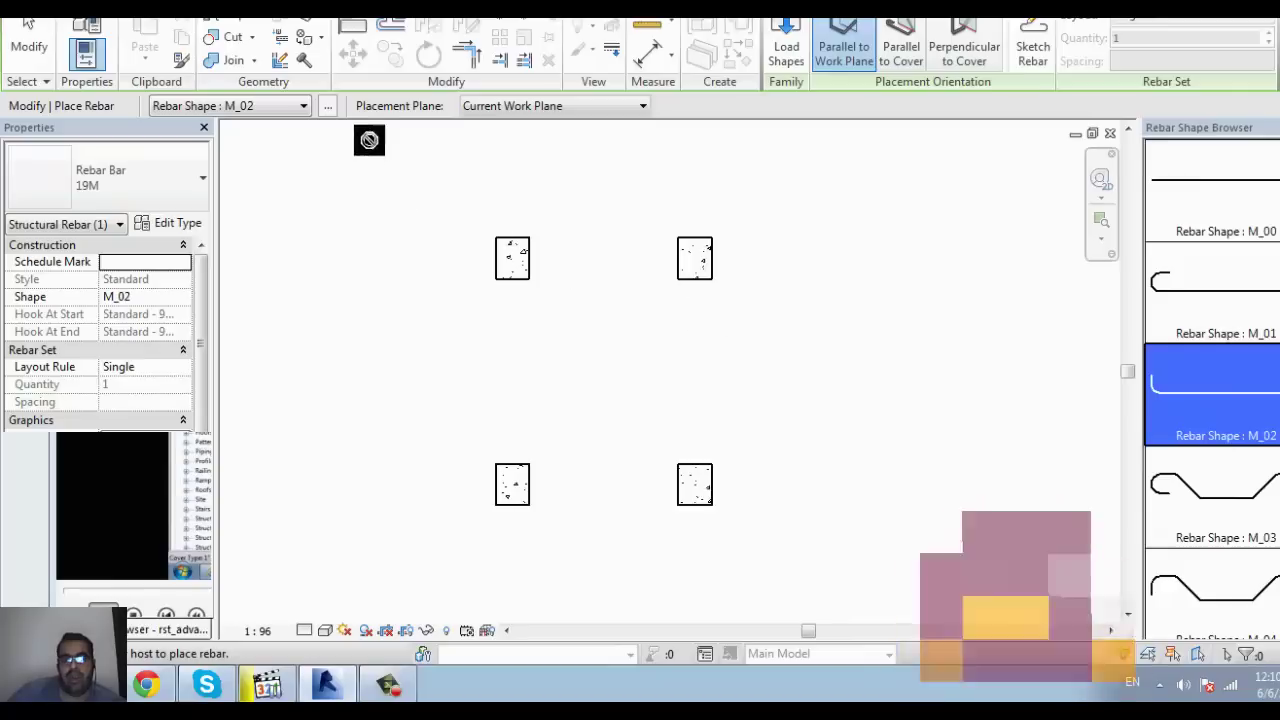
Step: Keep Current Work Plane as the placement plane and choose the straight M_00 bar shape
left_click(573, 107)
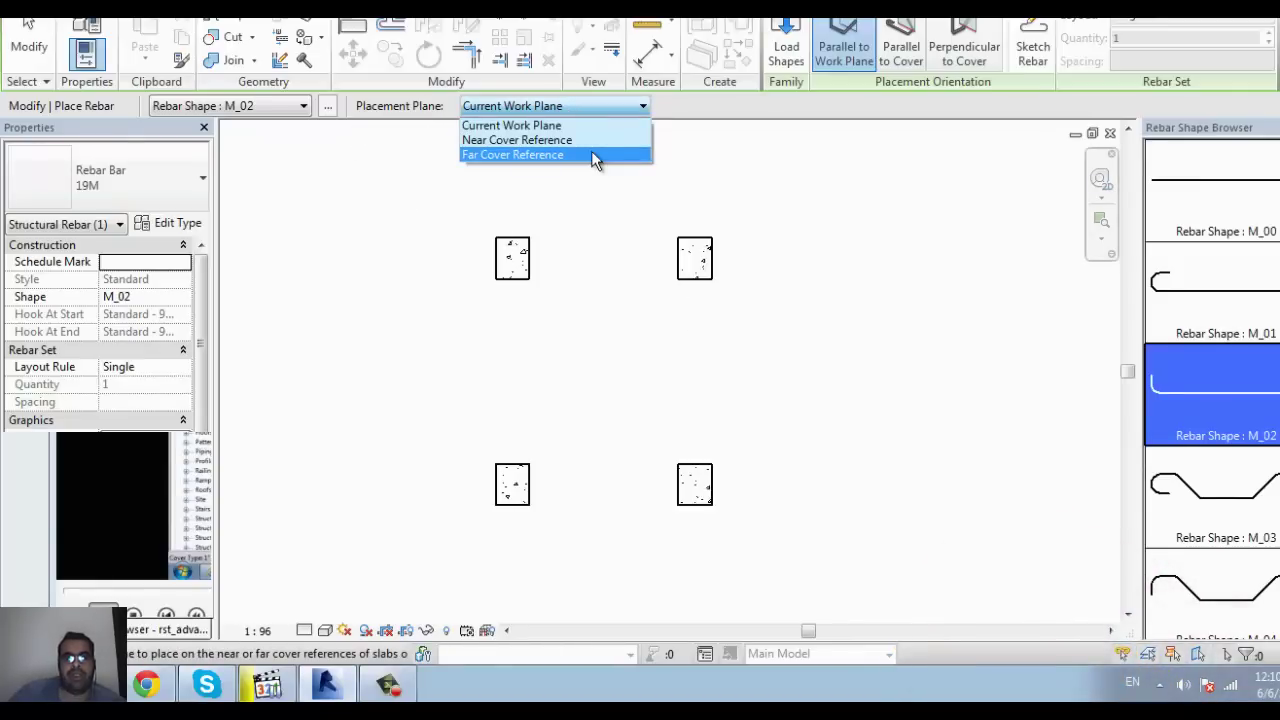
left_click(709, 111)
left_click(290, 105)
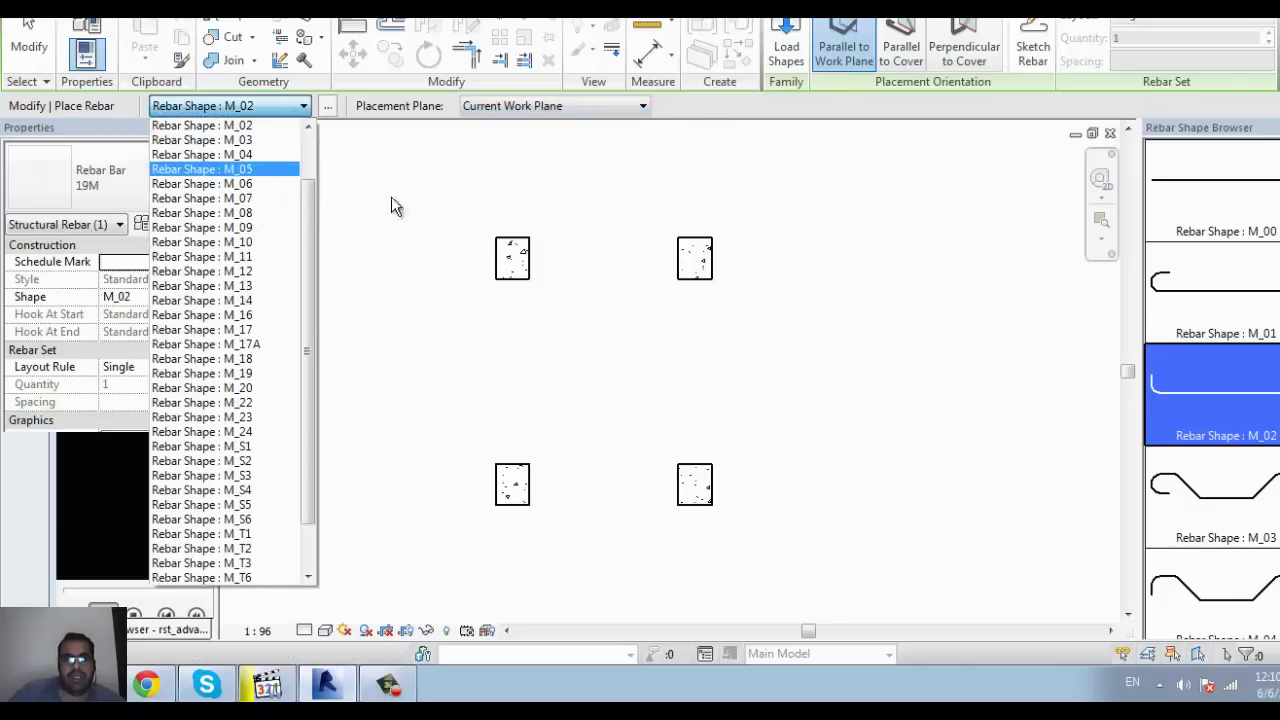
left_click(256, 316)
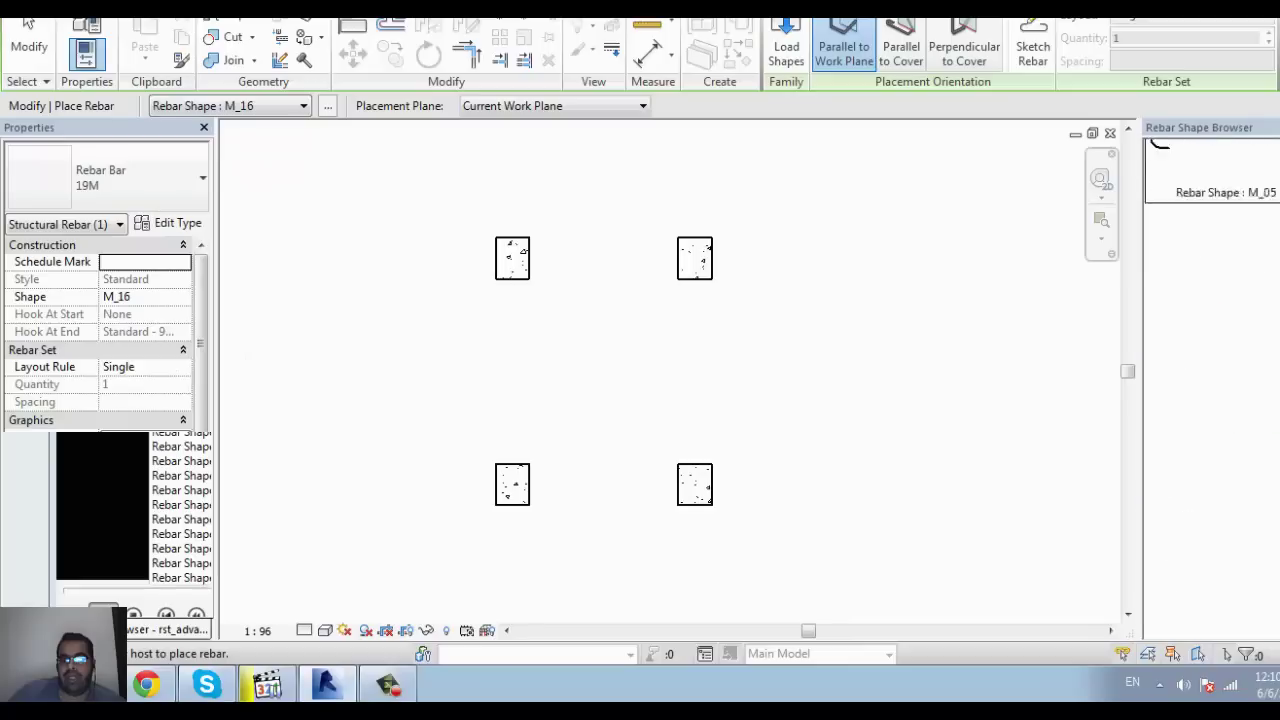
left_click(1235, 296)
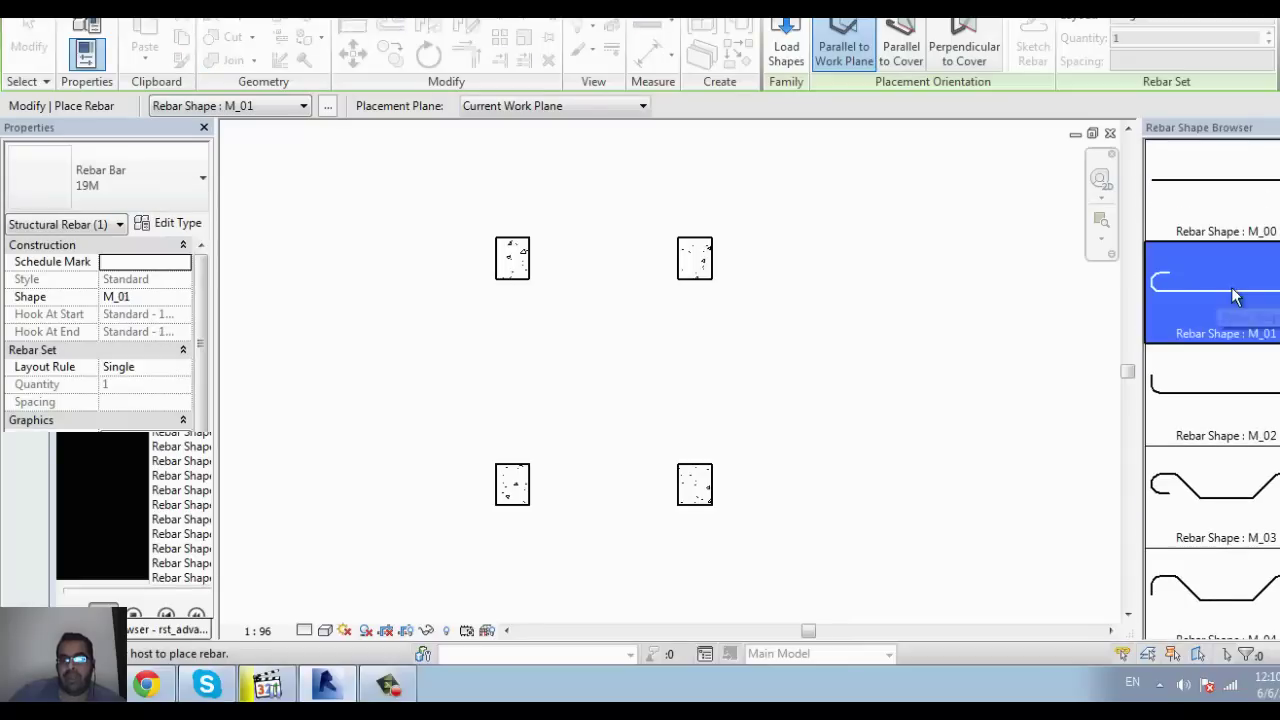
left_click(1221, 191)
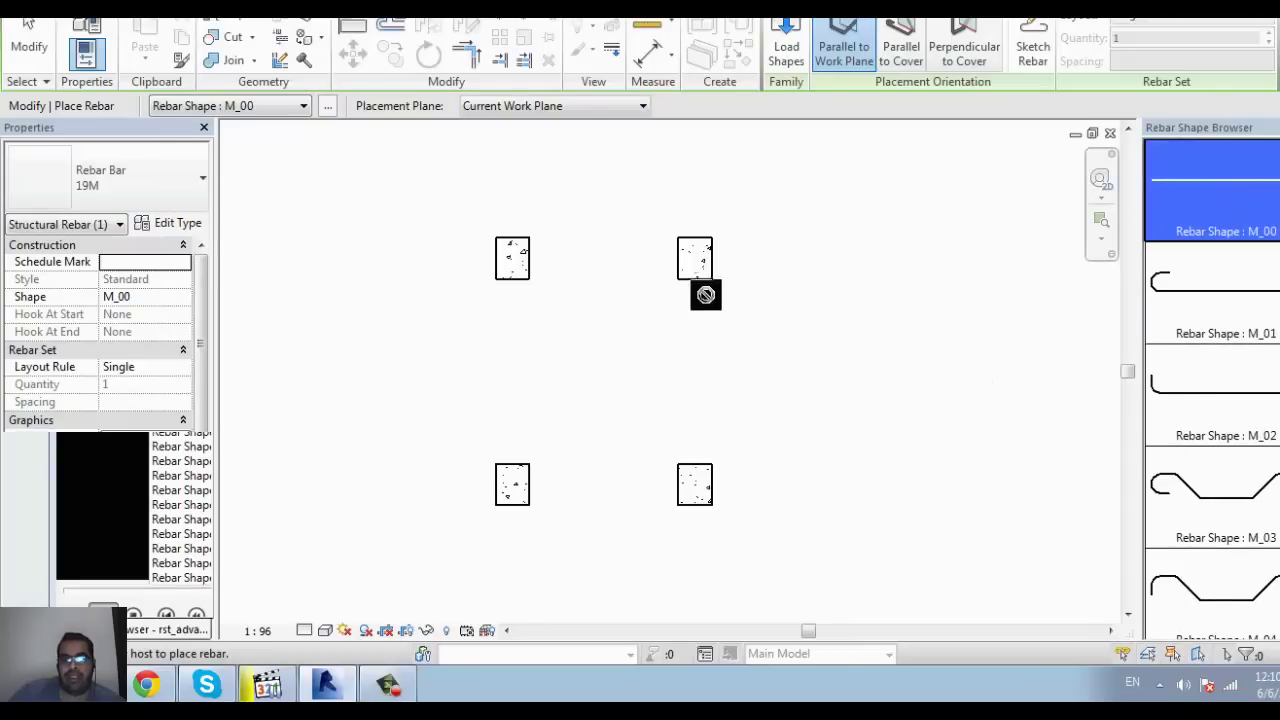
Step: Zoom in and place a straight M_00 bar inside the upper-right column
mouse_move(691, 277)
middle_mouse_down()
mouse_move(594, 264)
mouse_move(783, 268)
middle_mouse_up()
scroll(594, 264, "up", 3)
scroll(597, 257, "up", 3)
scroll(830, 273, "down", 2)
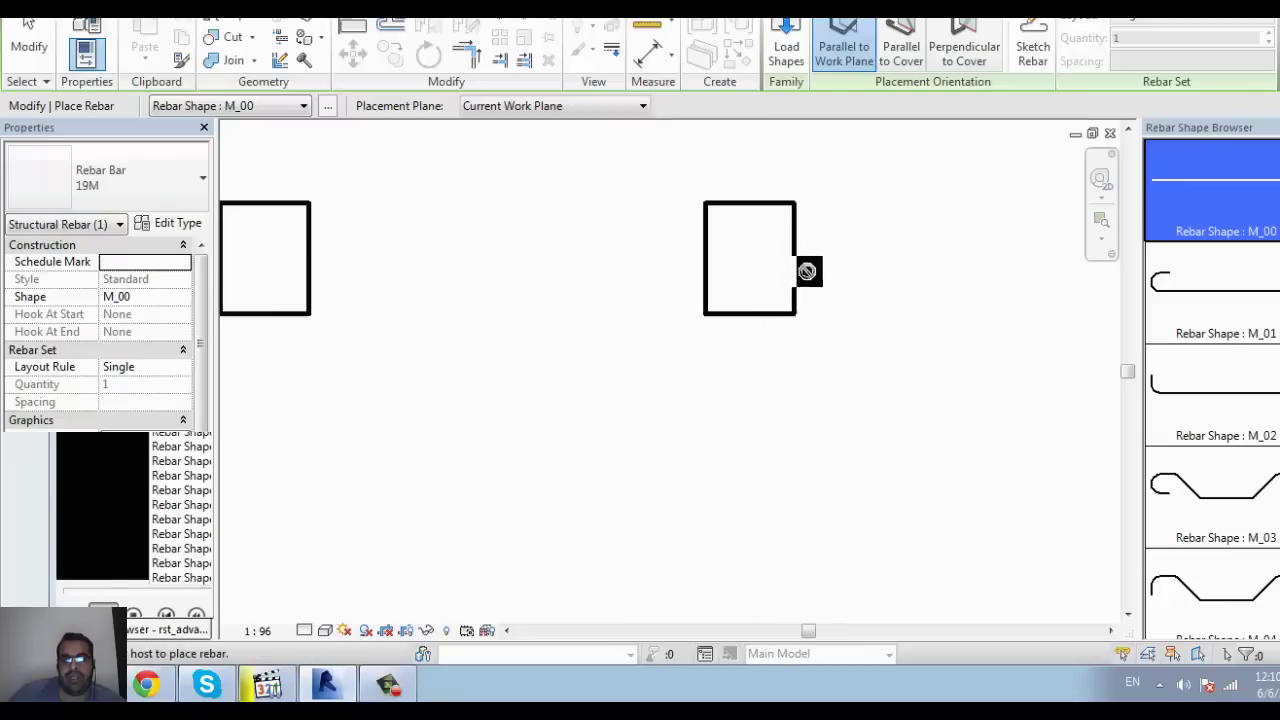
scroll(806, 271, "up", 3)
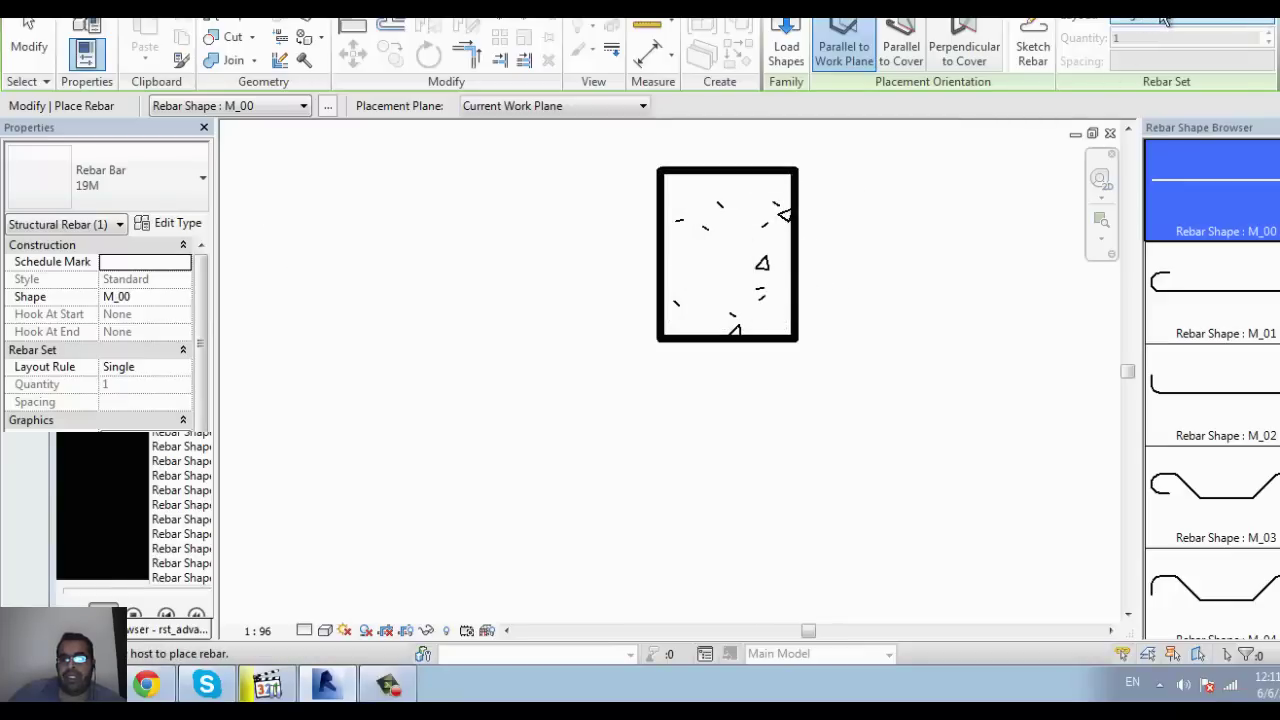
left_click(752, 252)
scroll(780, 320, "down", 2)
scroll(614, 300, "down", 2)
scroll(540, 297, "up", 3)
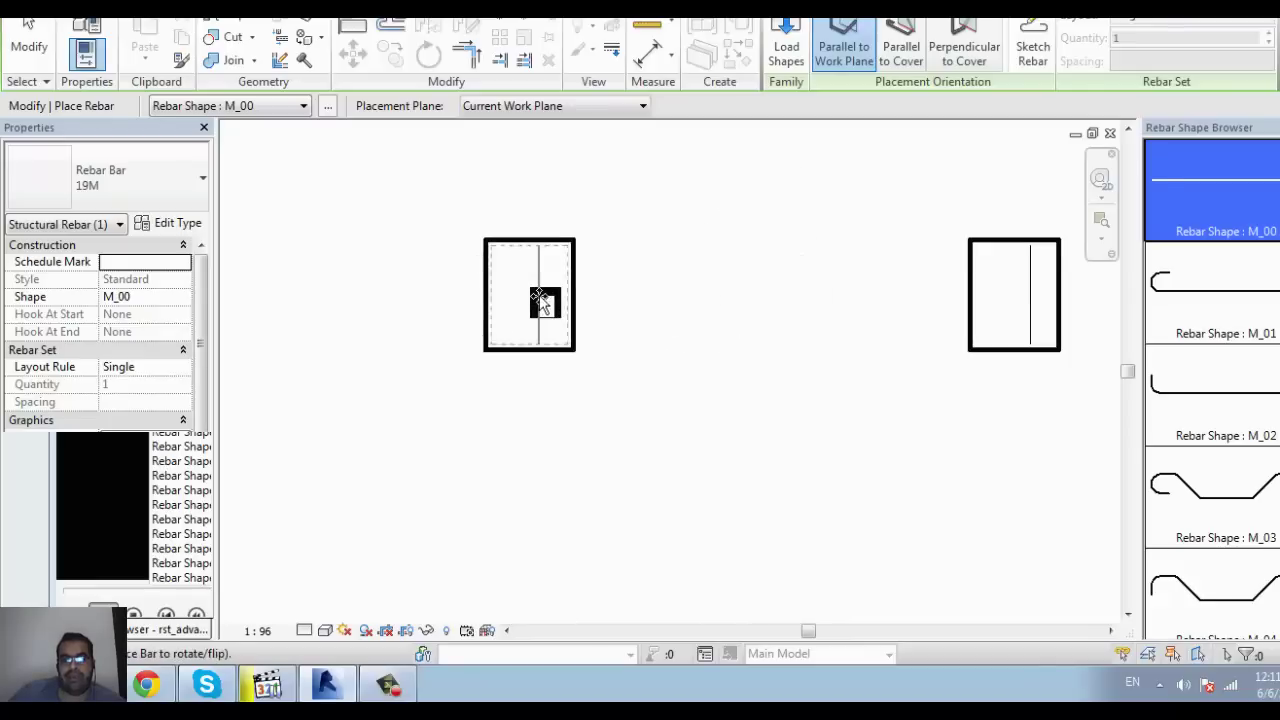
Step: Place an M_00 rebar set with Maximum Spacing layout at 1000, then switch to the 3D view
left_click(1141, 22)
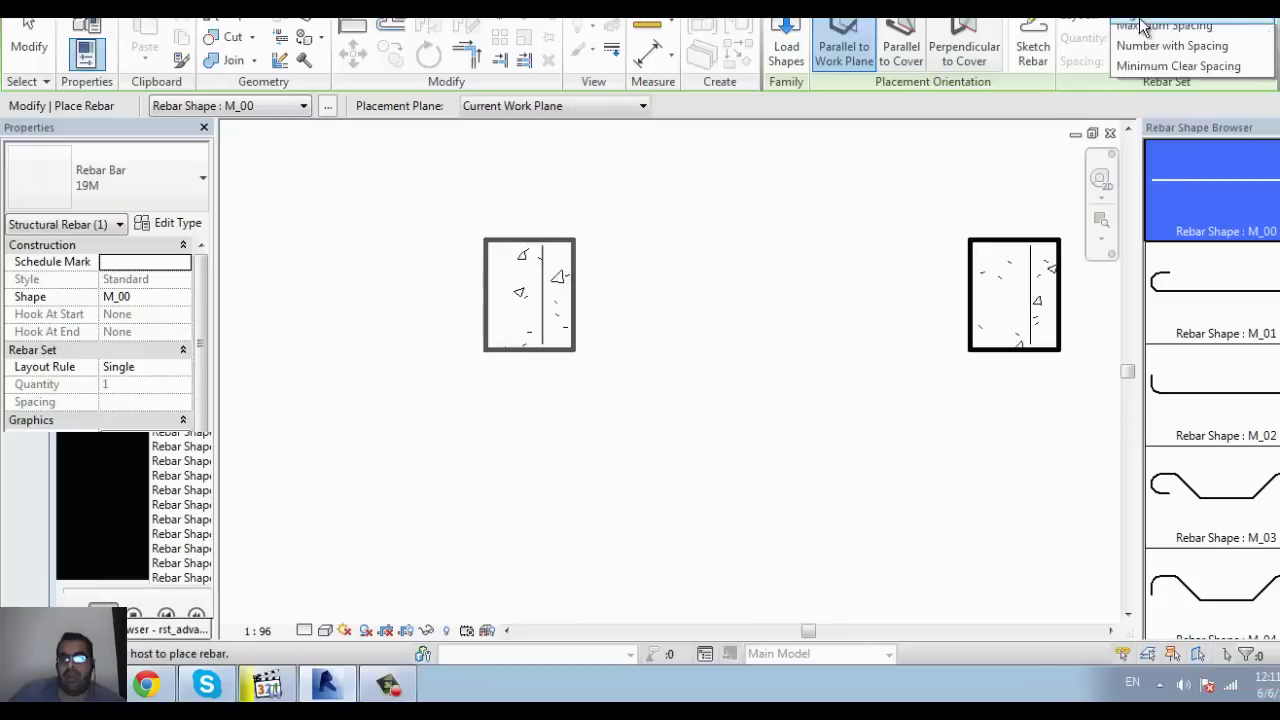
left_click(1152, 57)
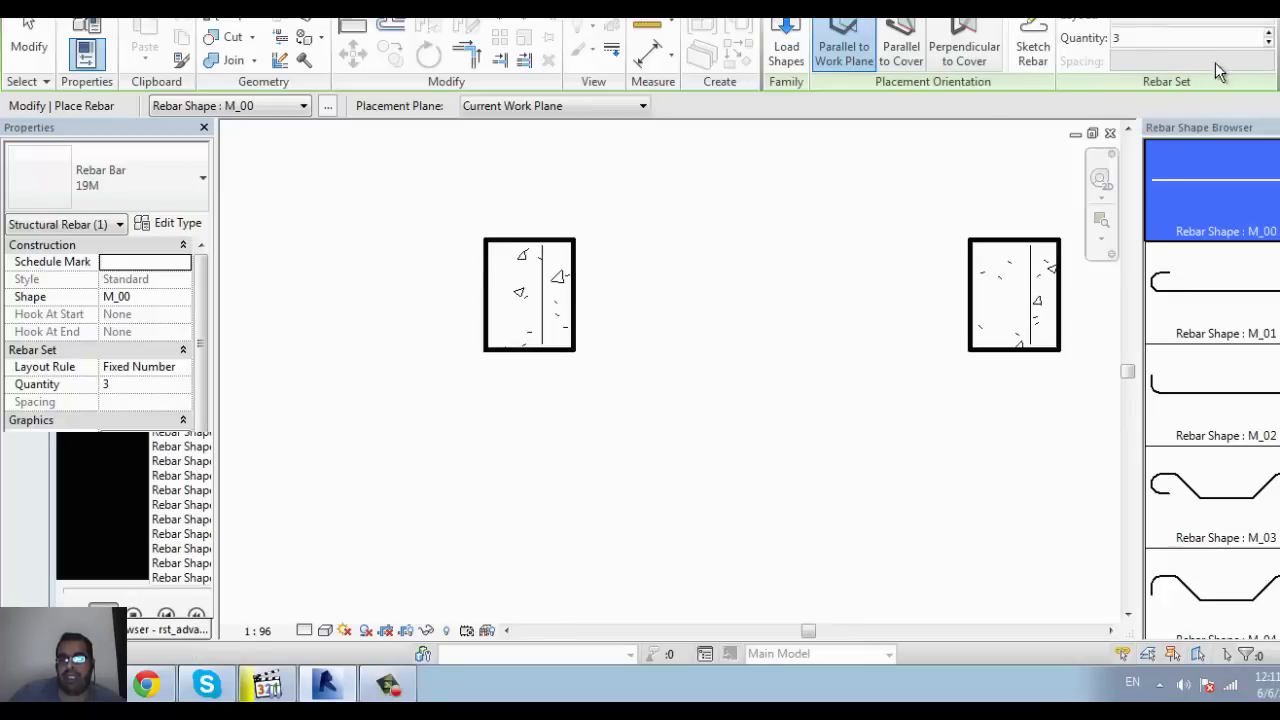
scroll(754, 126, "down", 2)
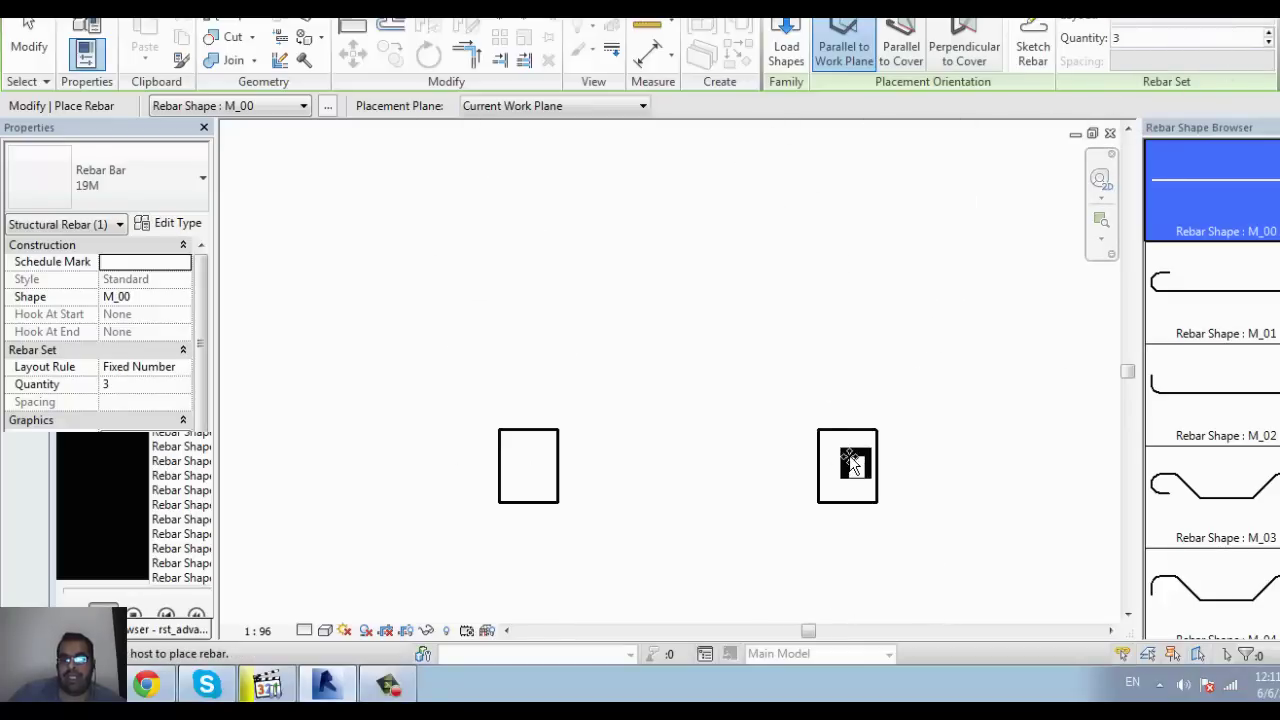
left_click(1176, 30)
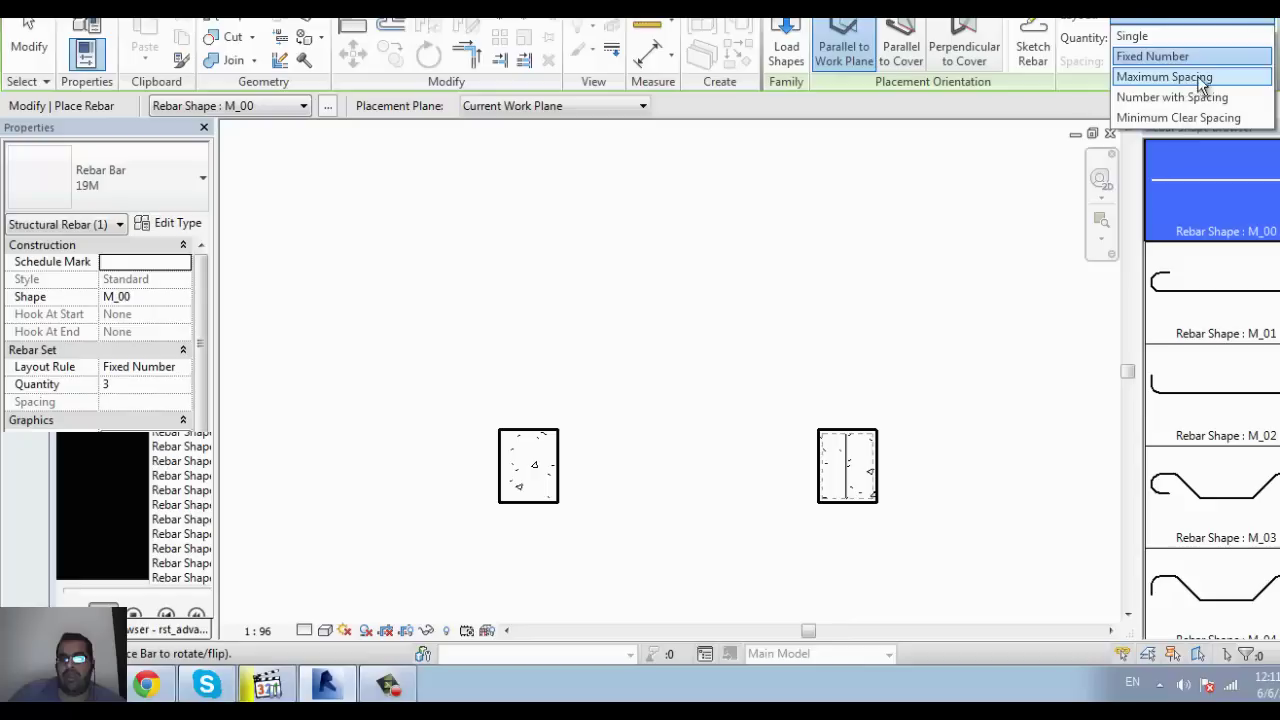
left_click(1210, 78)
type("1000")
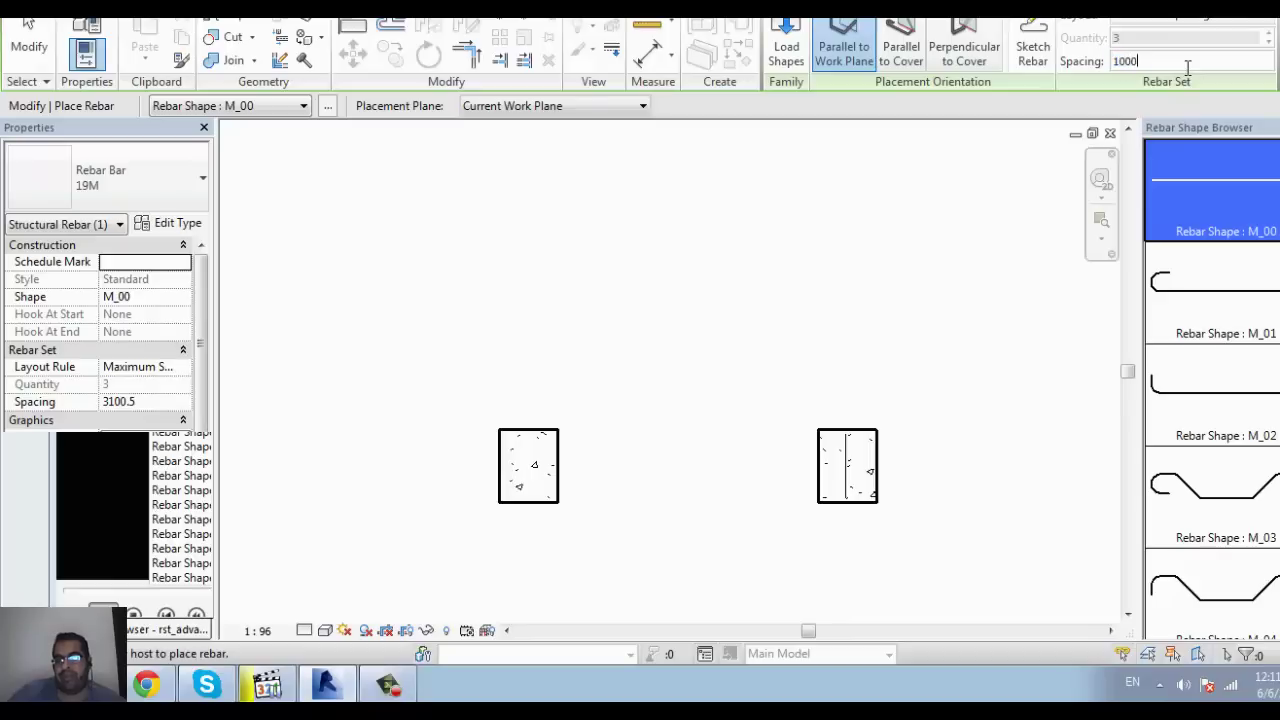
key("Return")
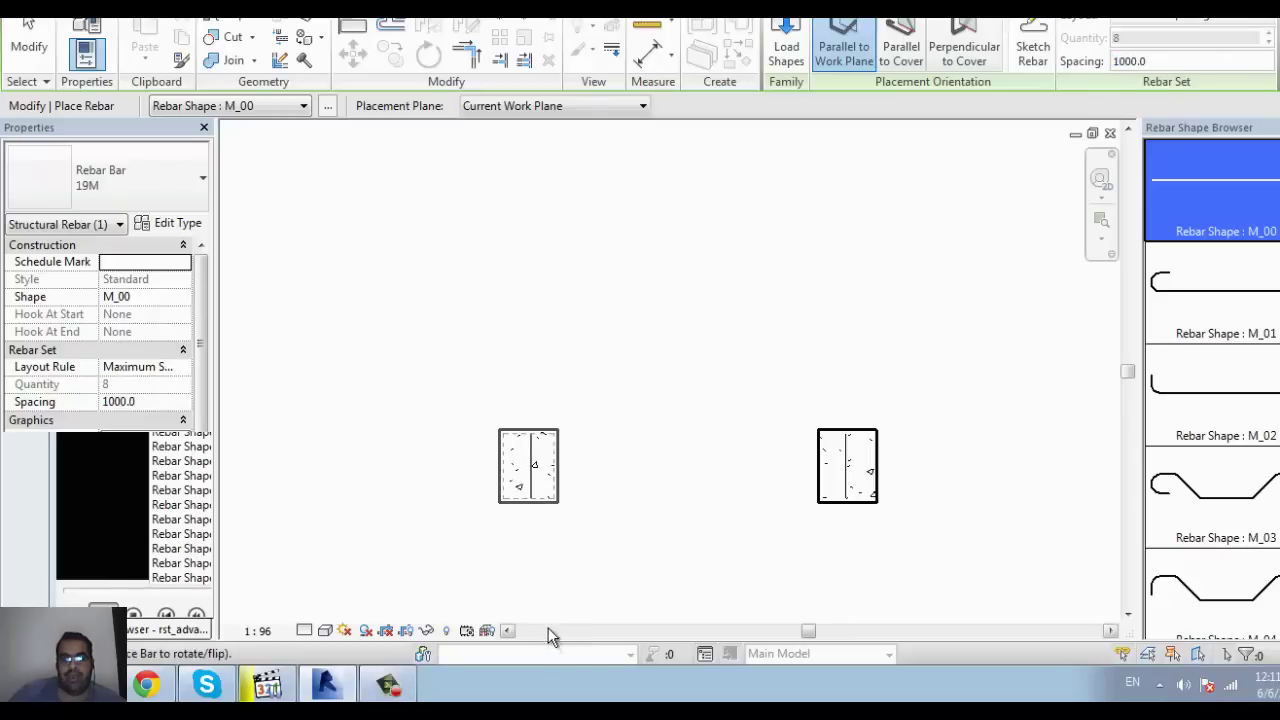
middle_click_drag(680, 523, 662, 471)
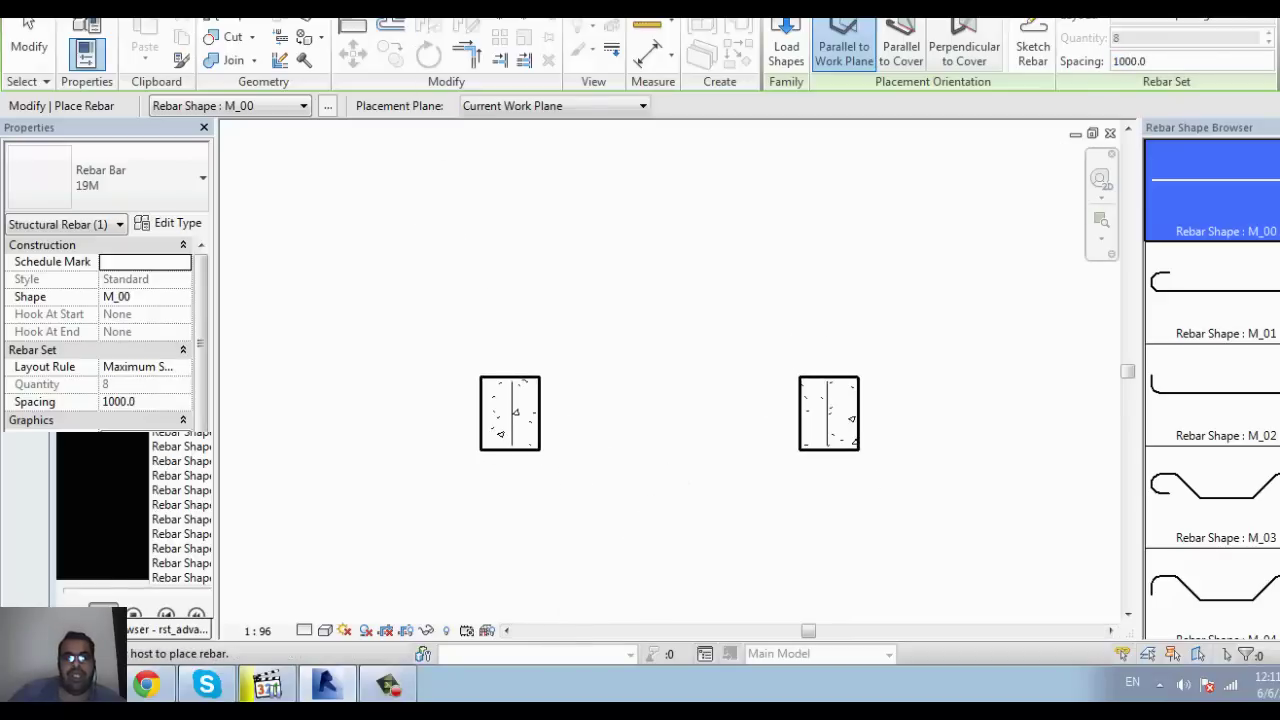
key("ctrl+Tab")
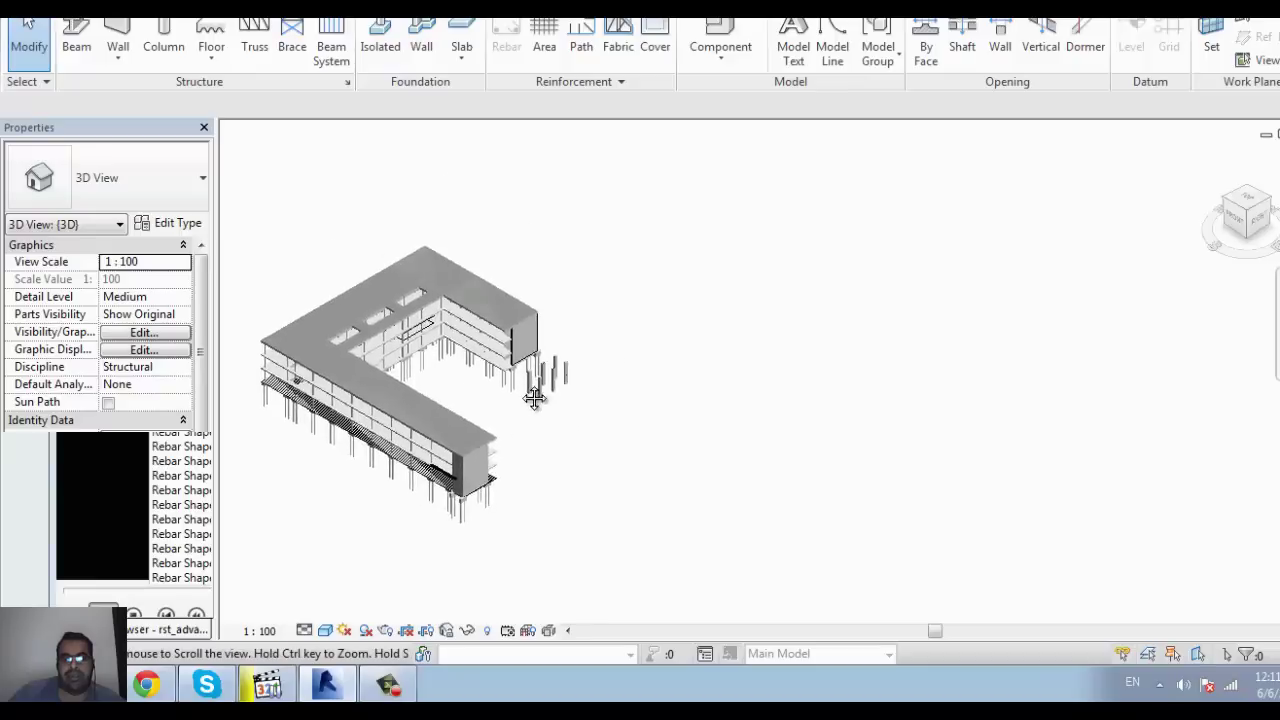
Step: Zoom in on the rectangular columns and set the 3D view detail level to Fine
scroll(534, 397, "up", 3)
scroll(520, 397, "up", 3)
scroll(480, 397, "up", 3)
mouse_move(480, 397)
middle_mouse_down()
mouse_move(481, 437)
mouse_move(471, 432)
middle_mouse_up()
left_click(304, 630)
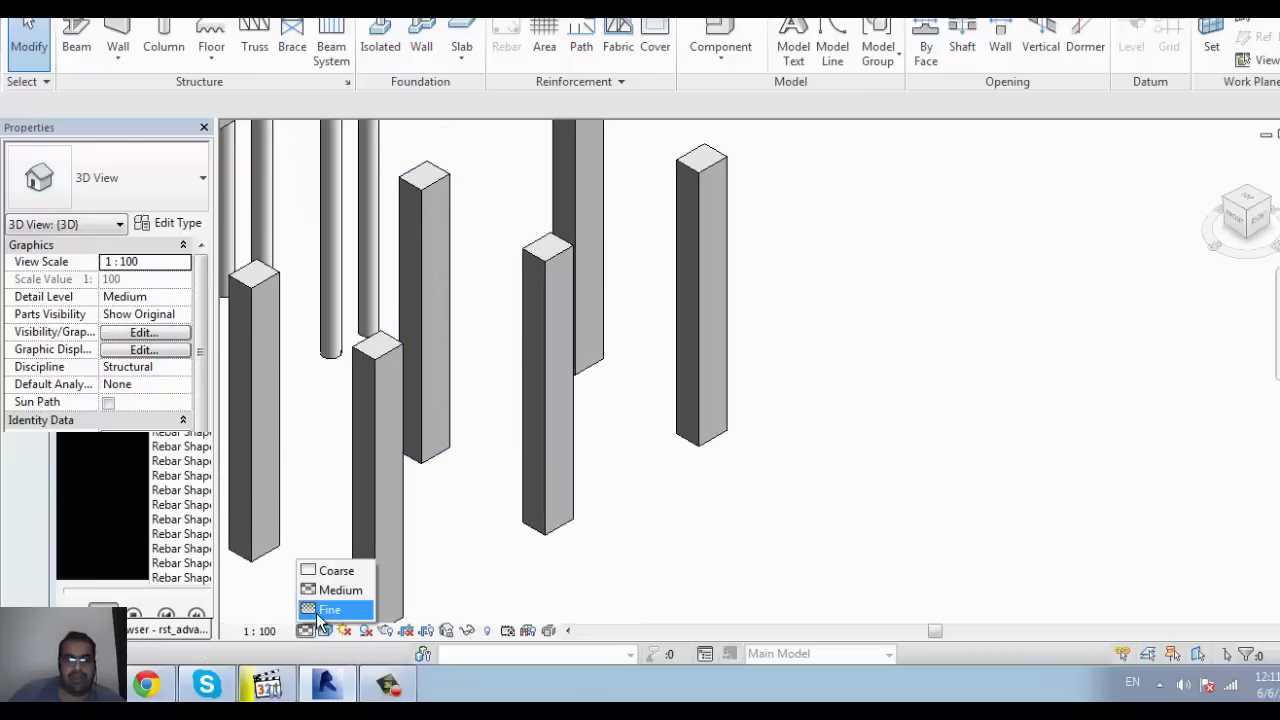
left_click(330, 607)
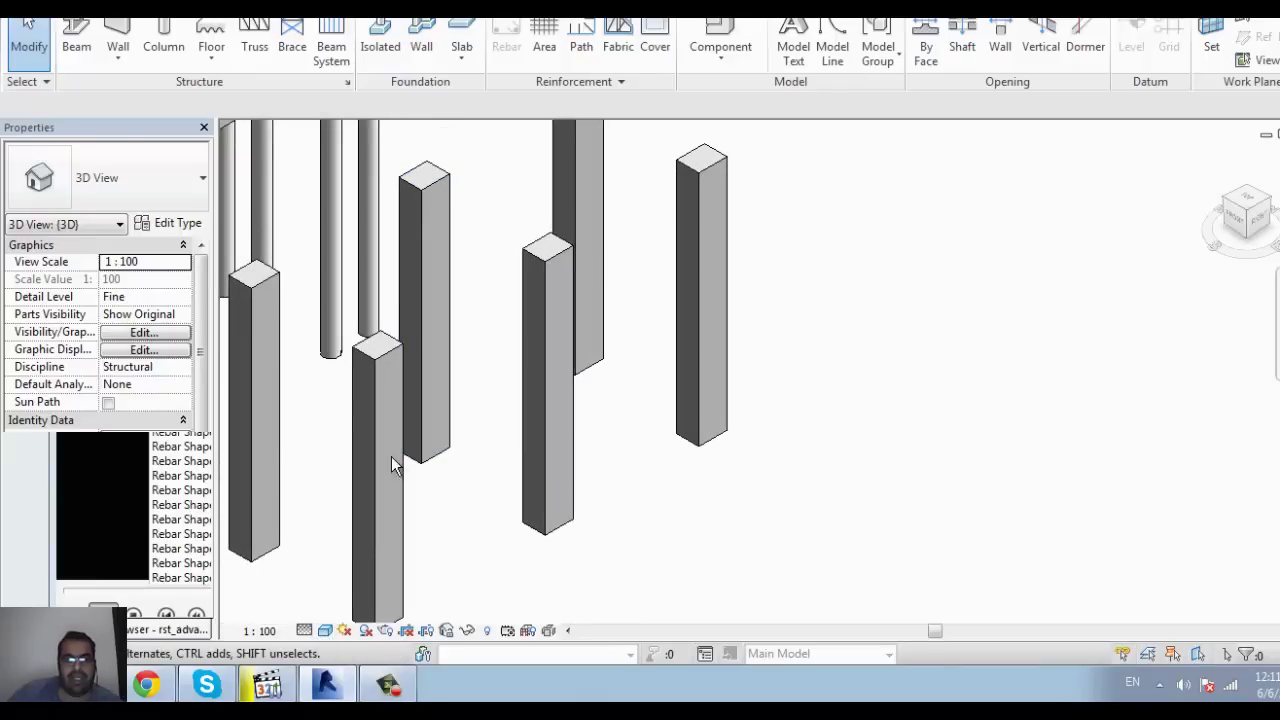
Step: Switch the visual style to Wireframe and frame the reinforced columns closer
left_click(326, 630)
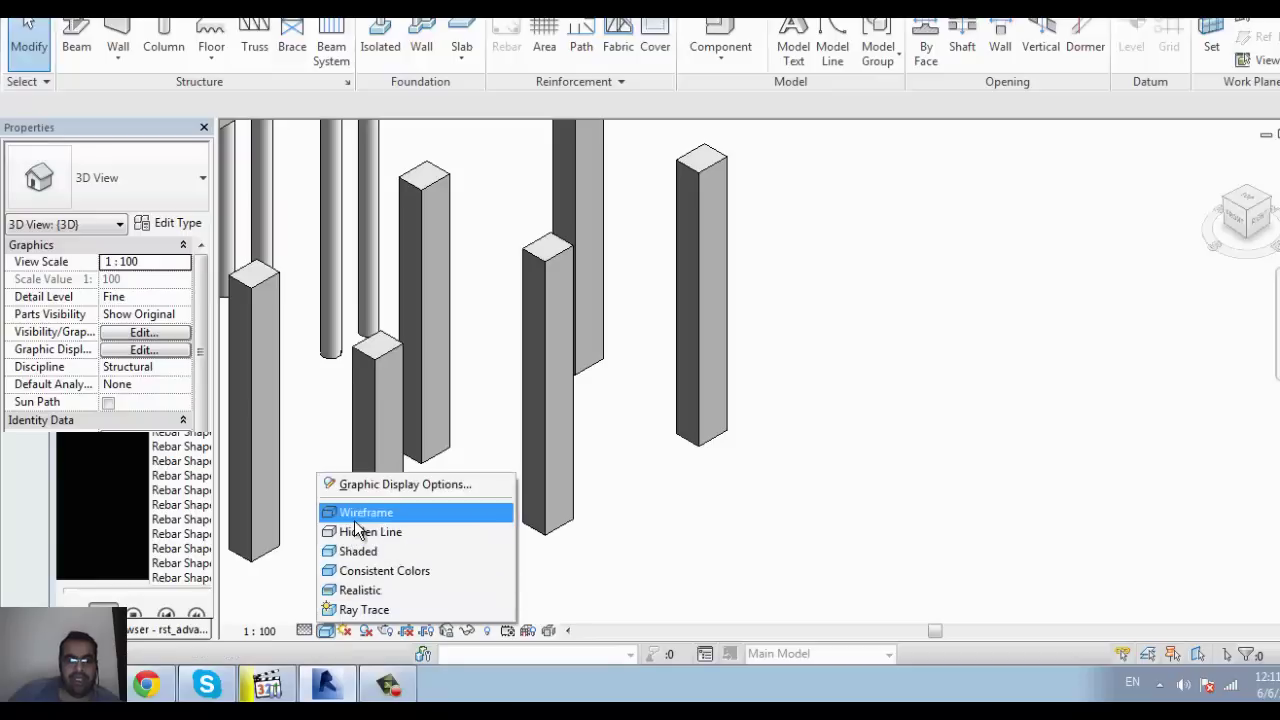
left_click(356, 512)
middle_click_drag(634, 527, 731, 483)
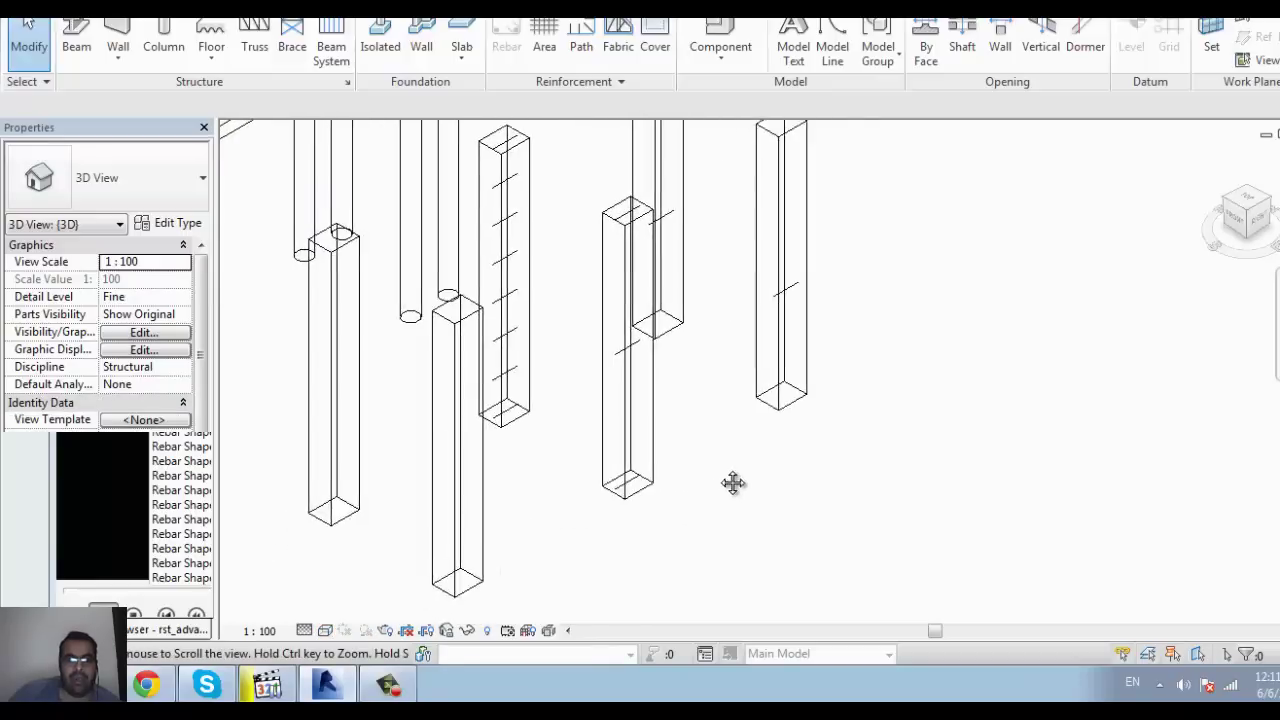
scroll(686, 480, "down", 3)
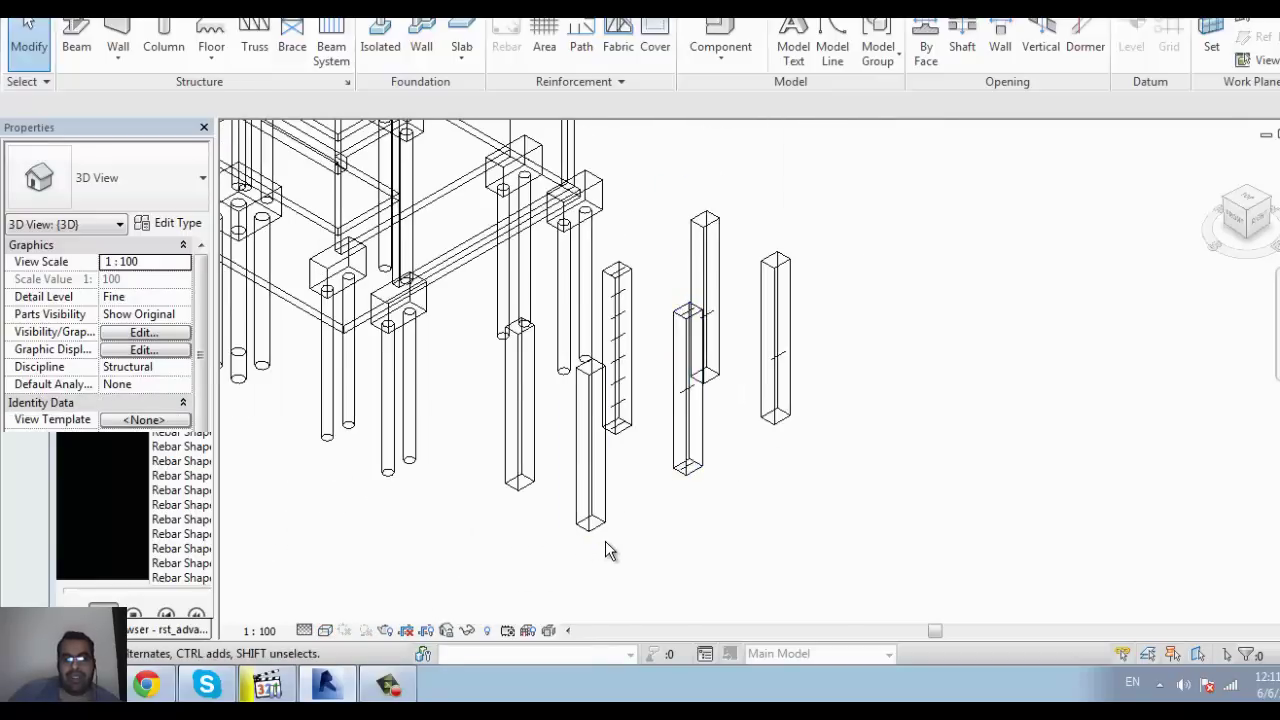
scroll(640, 520, "up", 3)
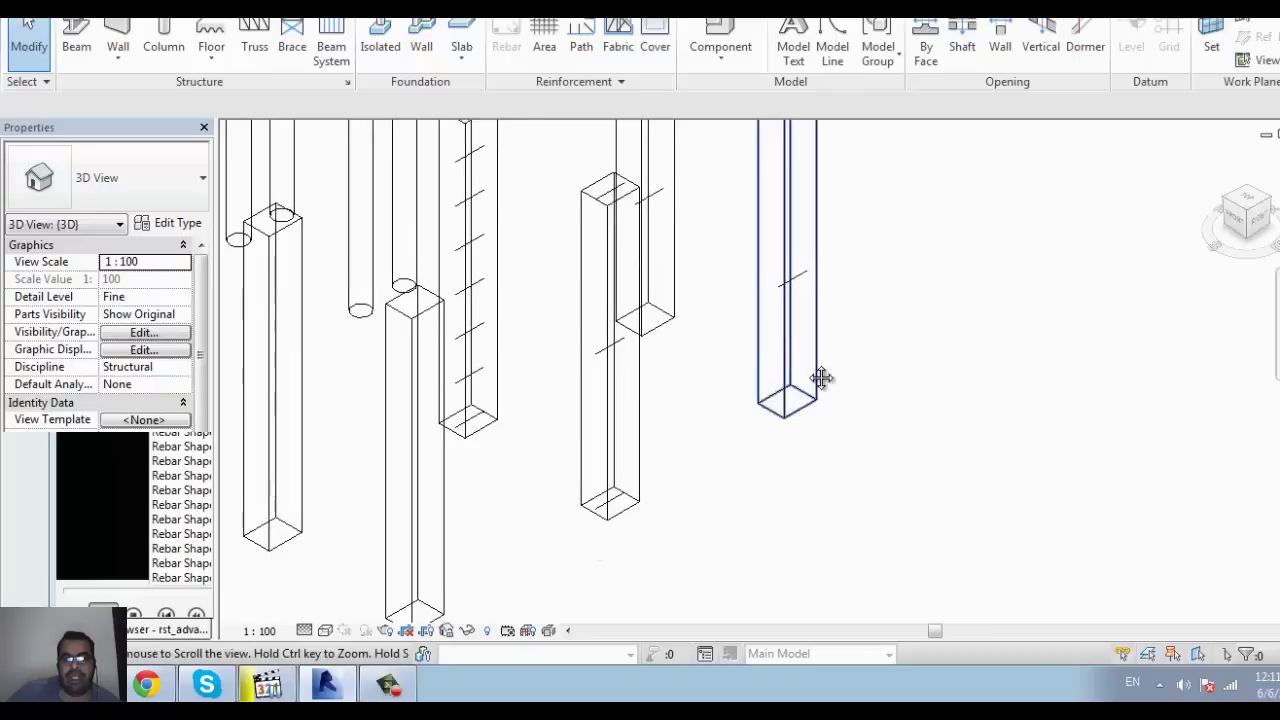
middle_click_drag(820, 377, 937, 465)
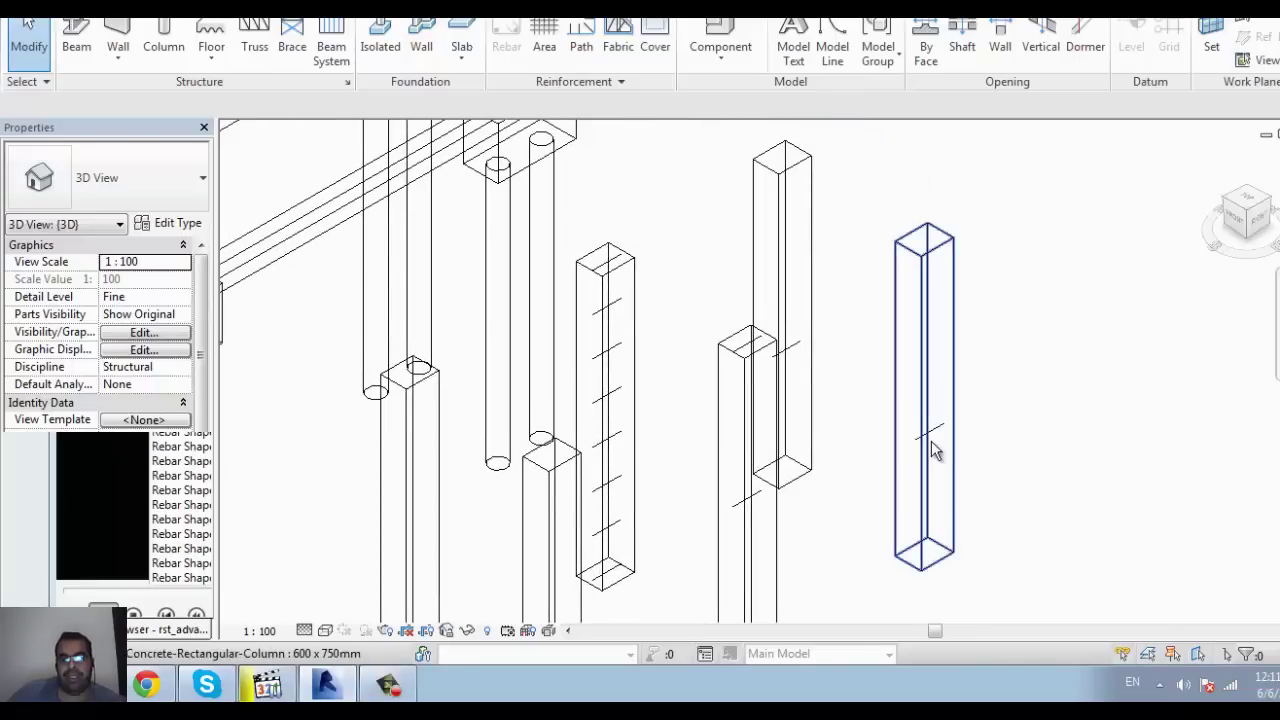
Step: Select the rebar in the columns and orbit the model to view them from both sides
left_click(620, 472)
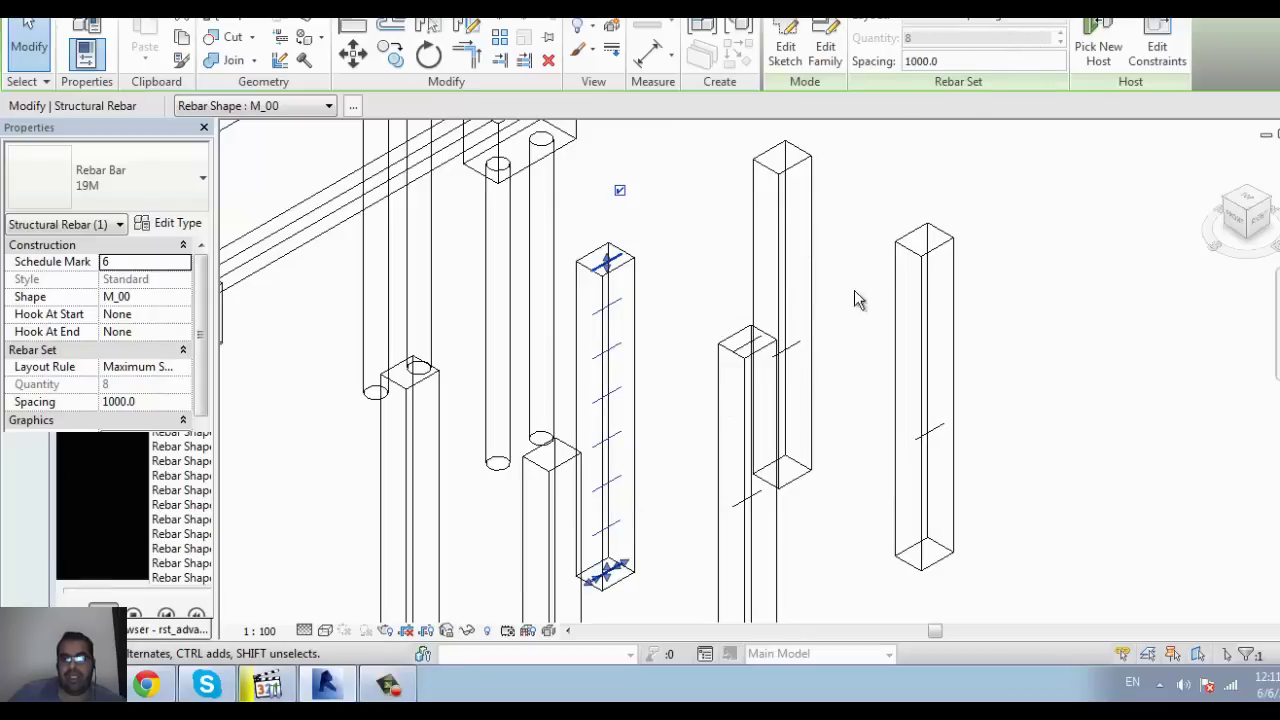
left_click(791, 342)
mouse_move(844, 346)
middle_mouse_down("shift")
mouse_move(884, 371)
mouse_move(884, 507)
middle_mouse_up("shift")
mouse_move(857, 555)
middle_mouse_down("shift")
mouse_move(1100, 540)
mouse_move(890, 515)
middle_mouse_up("shift")
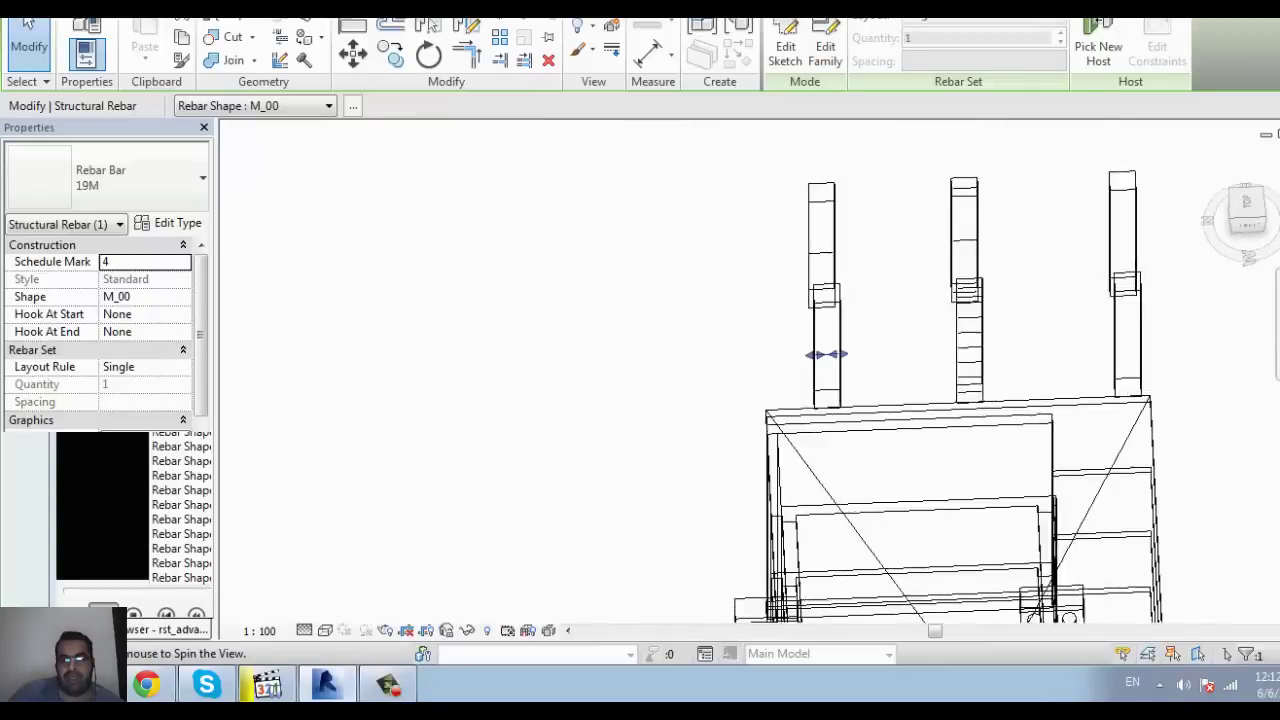
Step: Return to the structural plan and select the right-middle concrete column
key("ctrl+Tab")
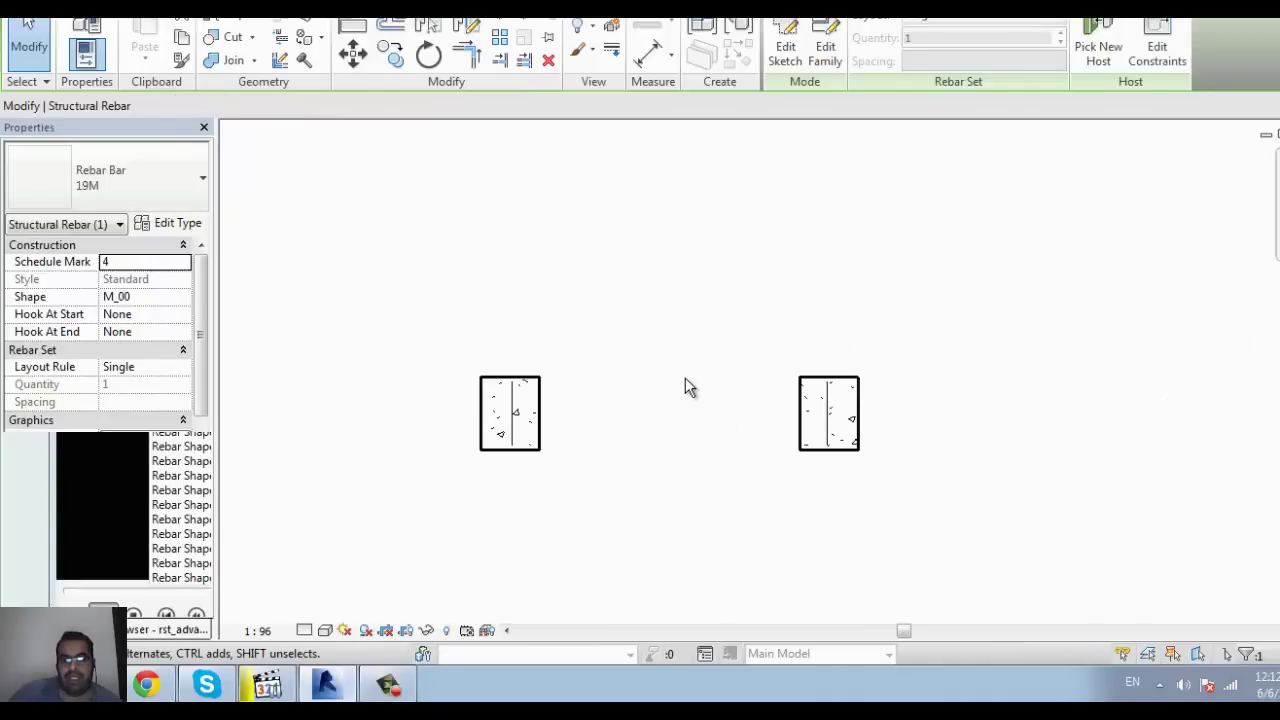
left_click(703, 380)
scroll(710, 390, "down", 3)
scroll(735, 405, "up", 2)
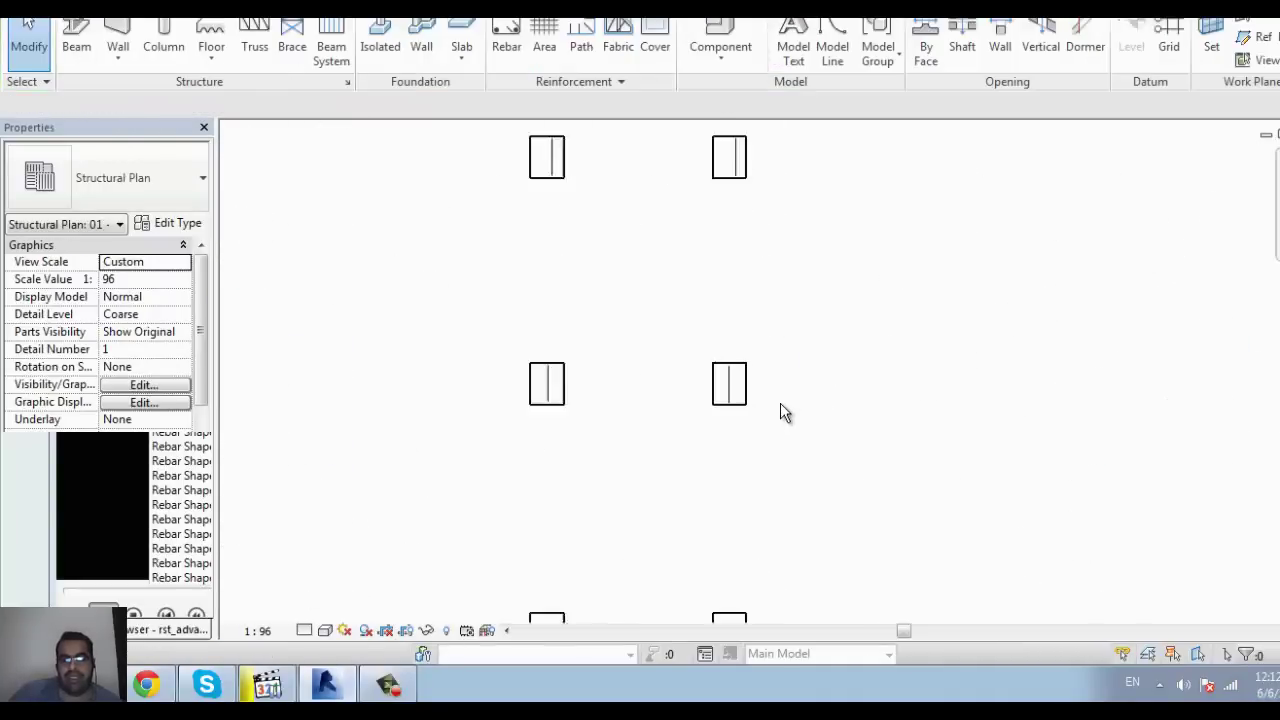
scroll(780, 403, "up", 1)
left_click(738, 393)
Step: Switch to the 3D view, zoom in on the columns and clear the selection
key("ctrl+Tab")
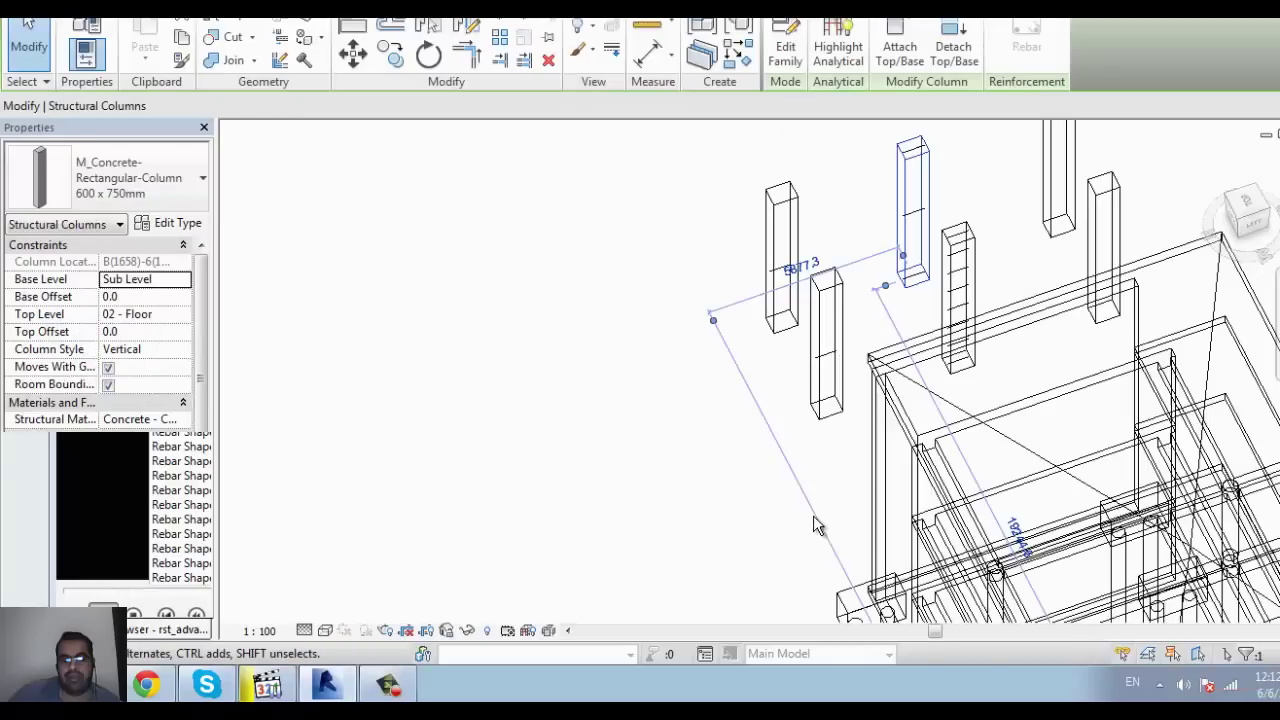
scroll(880, 445, "up", 2)
scroll(883, 165, "up", 2)
scroll(794, 437, "down", 2)
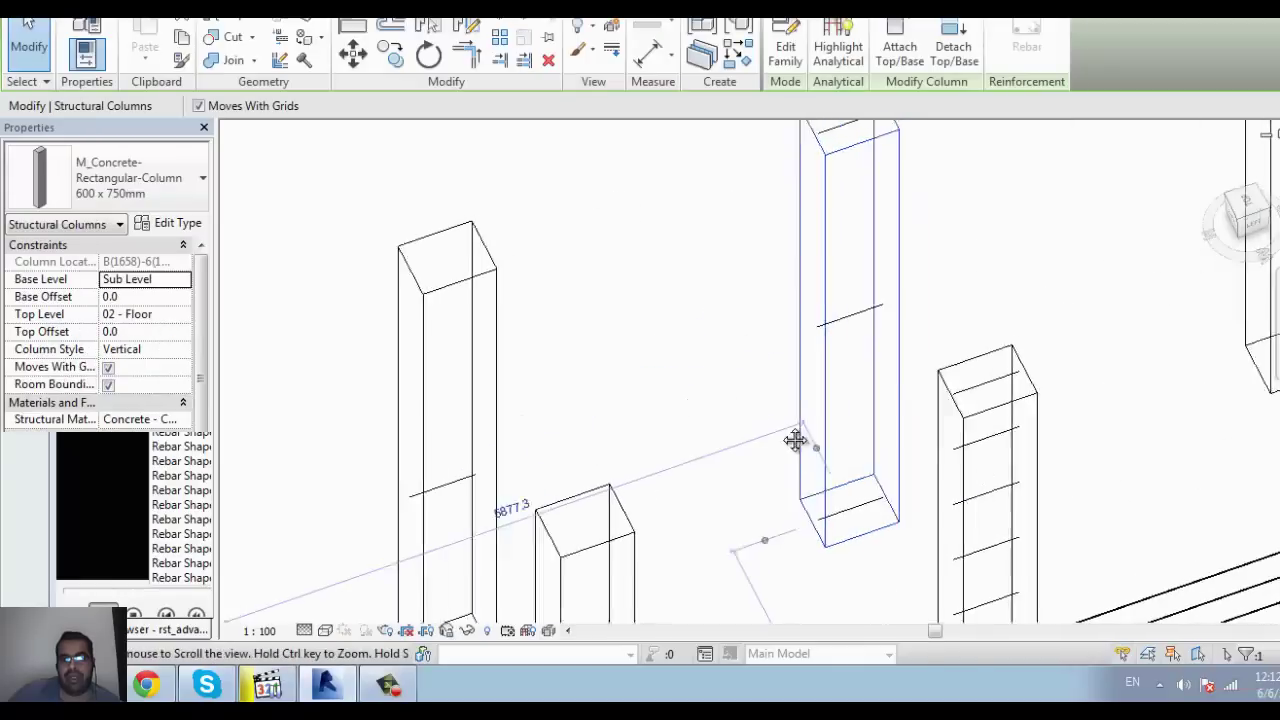
scroll(737, 580, "up", 2)
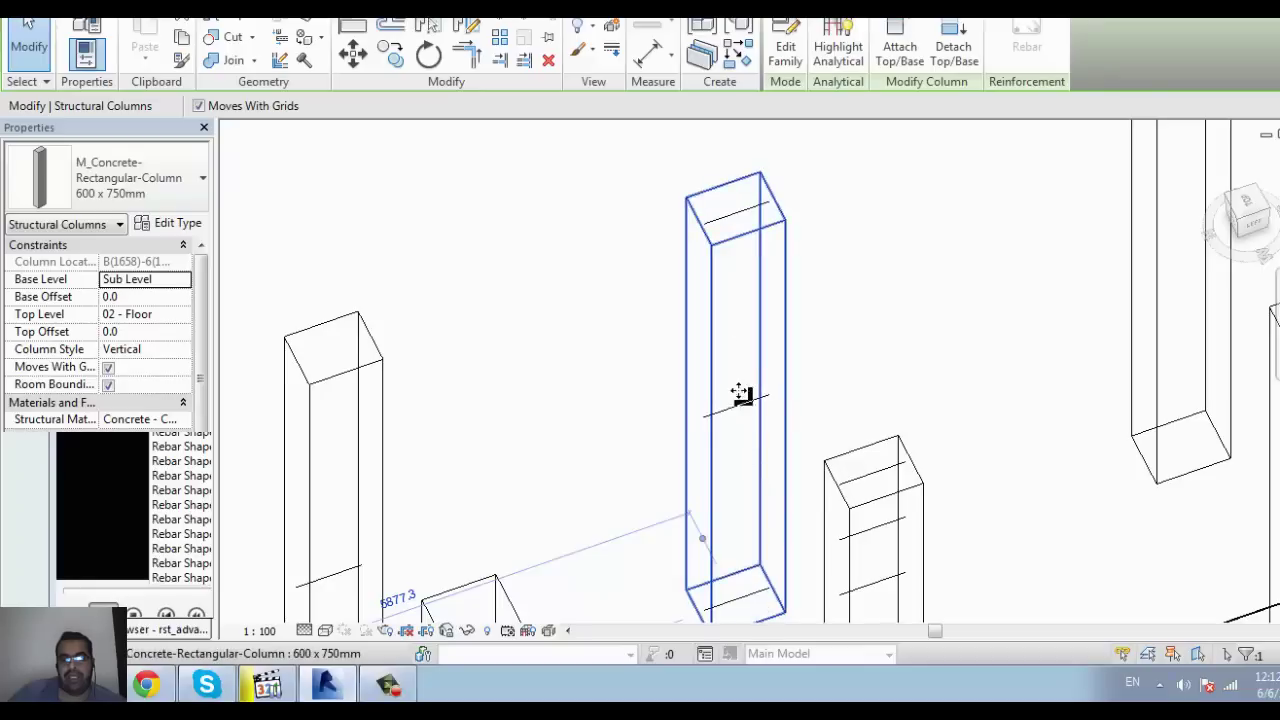
scroll(760, 220, "down", 3)
scroll(676, 333, "down", 1)
key("Escape")
scroll(700, 320, "up", 2)
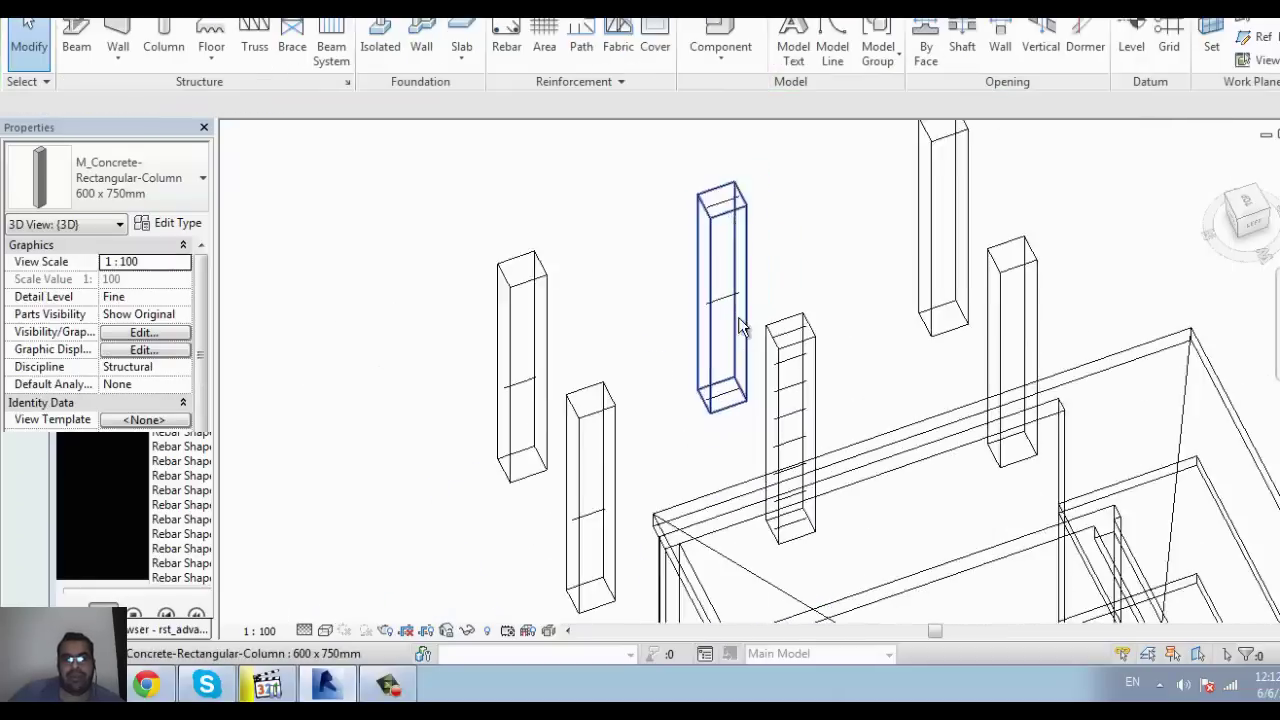
scroll(706, 310, "up", 2)
Step: Set the column's rebar set to quantity 4, then Maximum Spacing at 1500.0, giving 6 bars
left_click(706, 305)
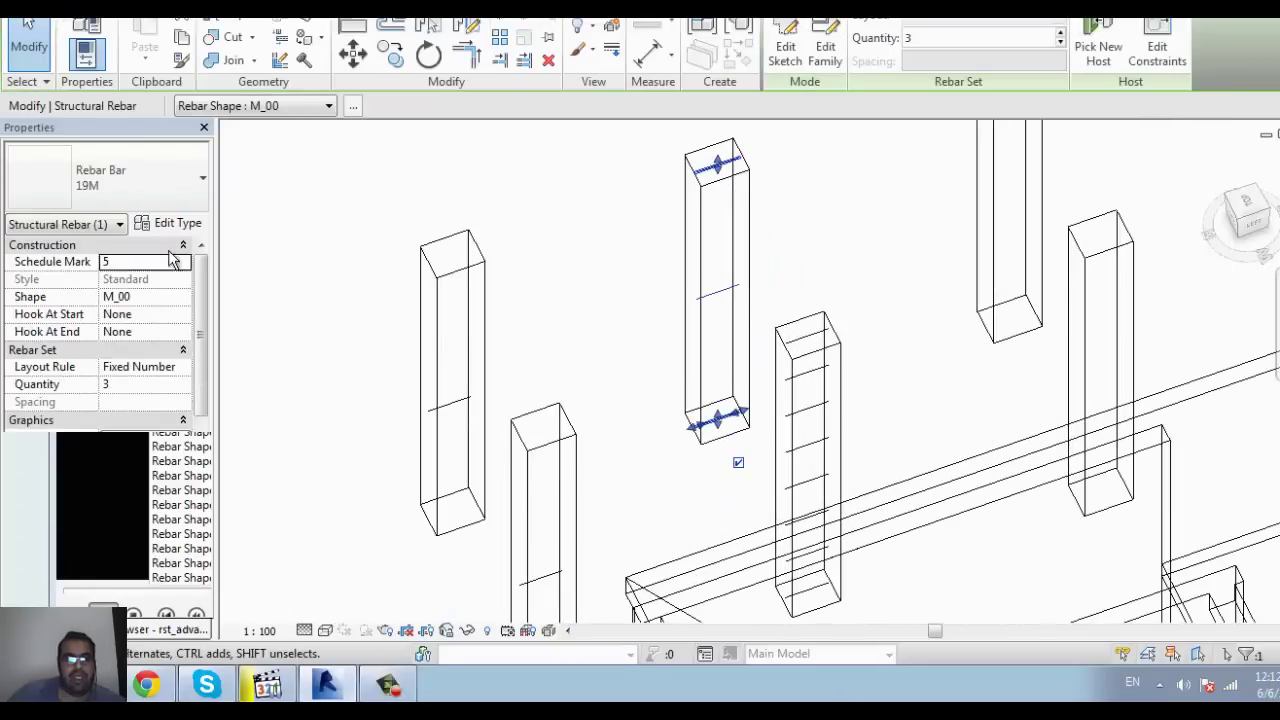
left_click(165, 387)
type("4")
key("Return")
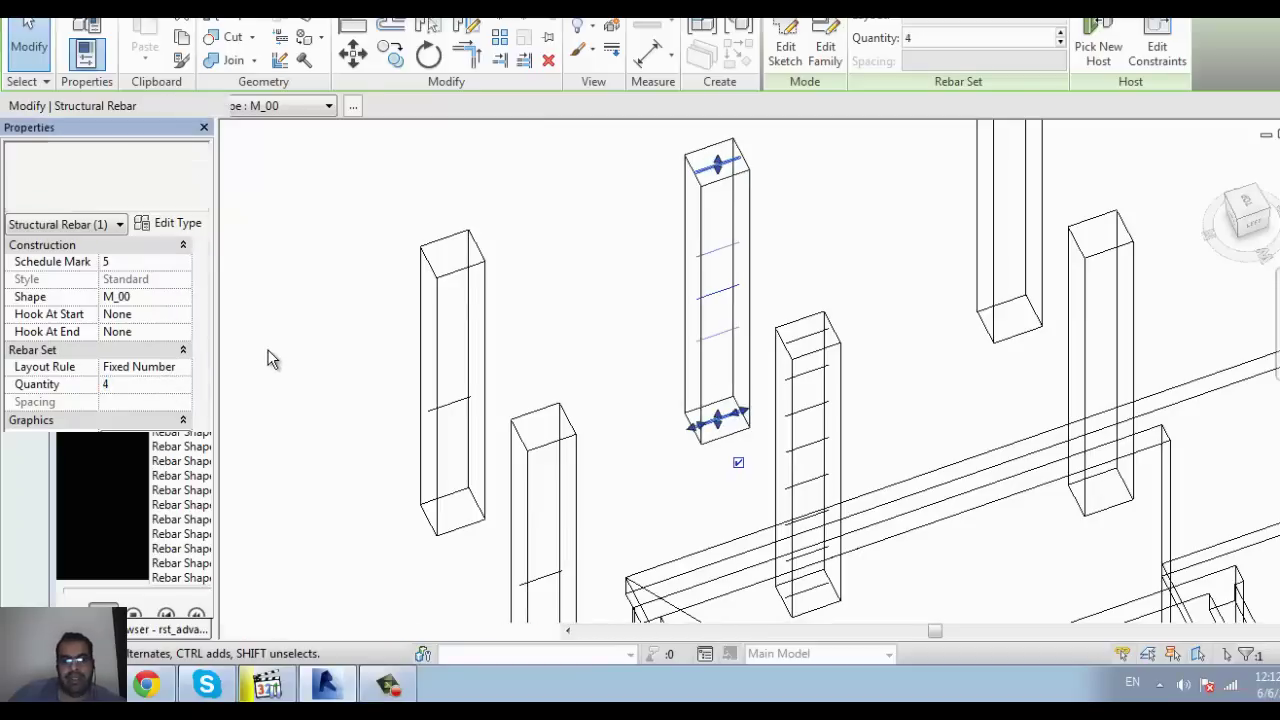
left_click(183, 370)
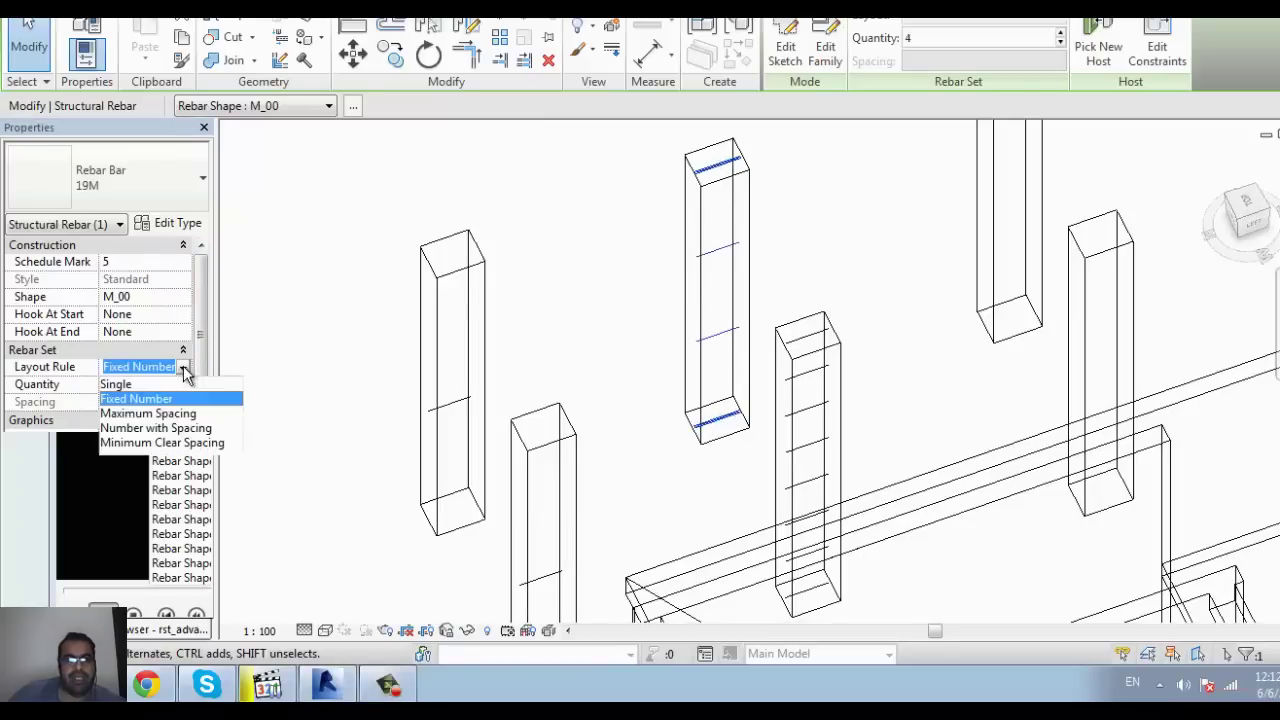
left_click(158, 412)
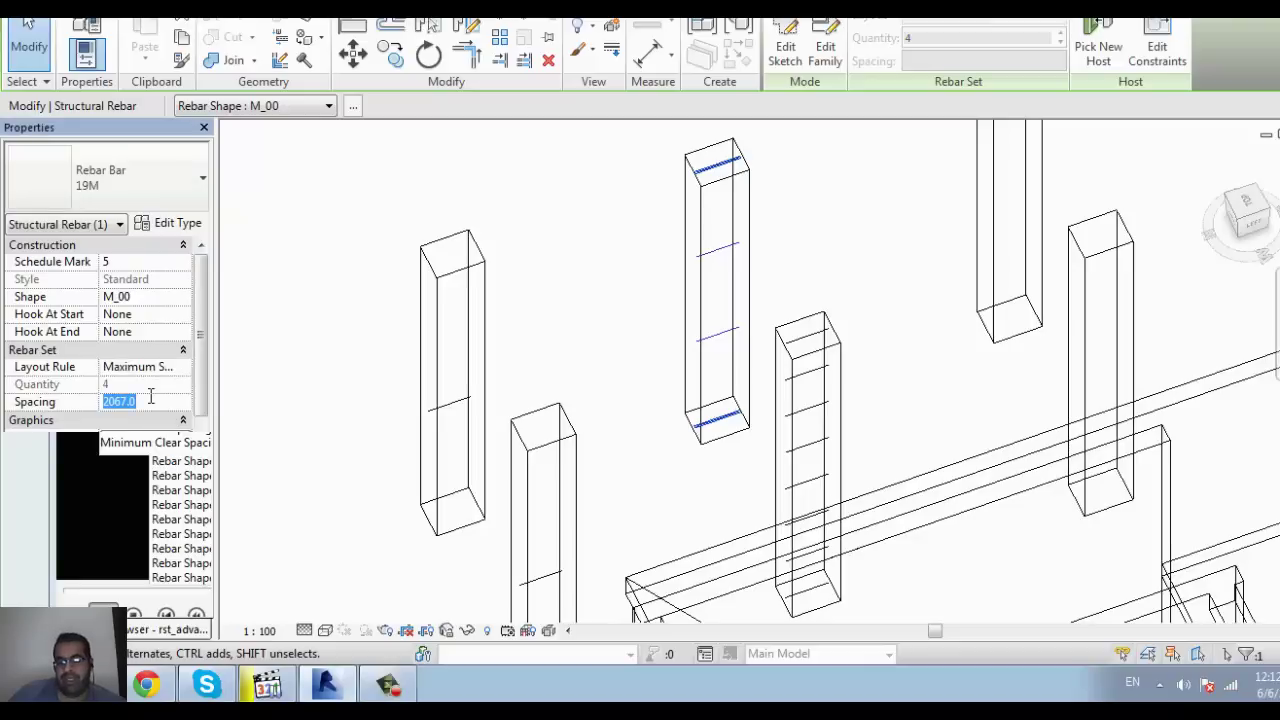
type("0")
key("Return")
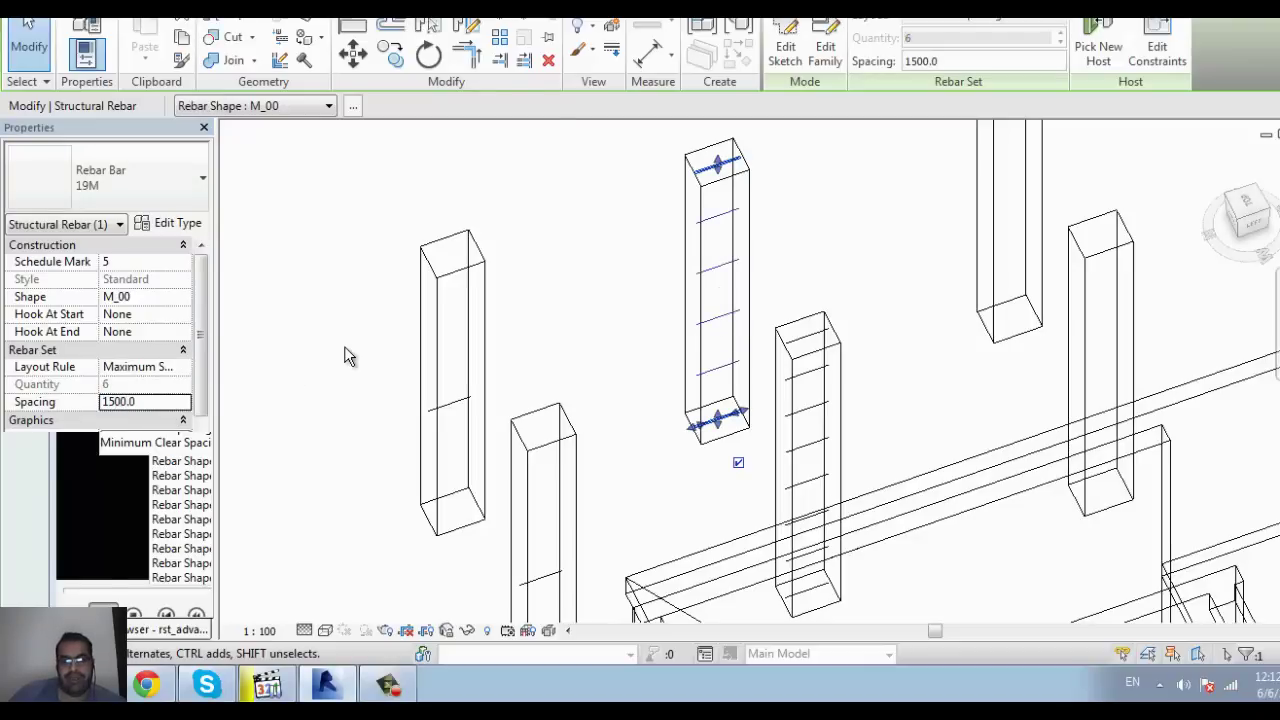
middle_click_drag(325, 351, 452, 388)
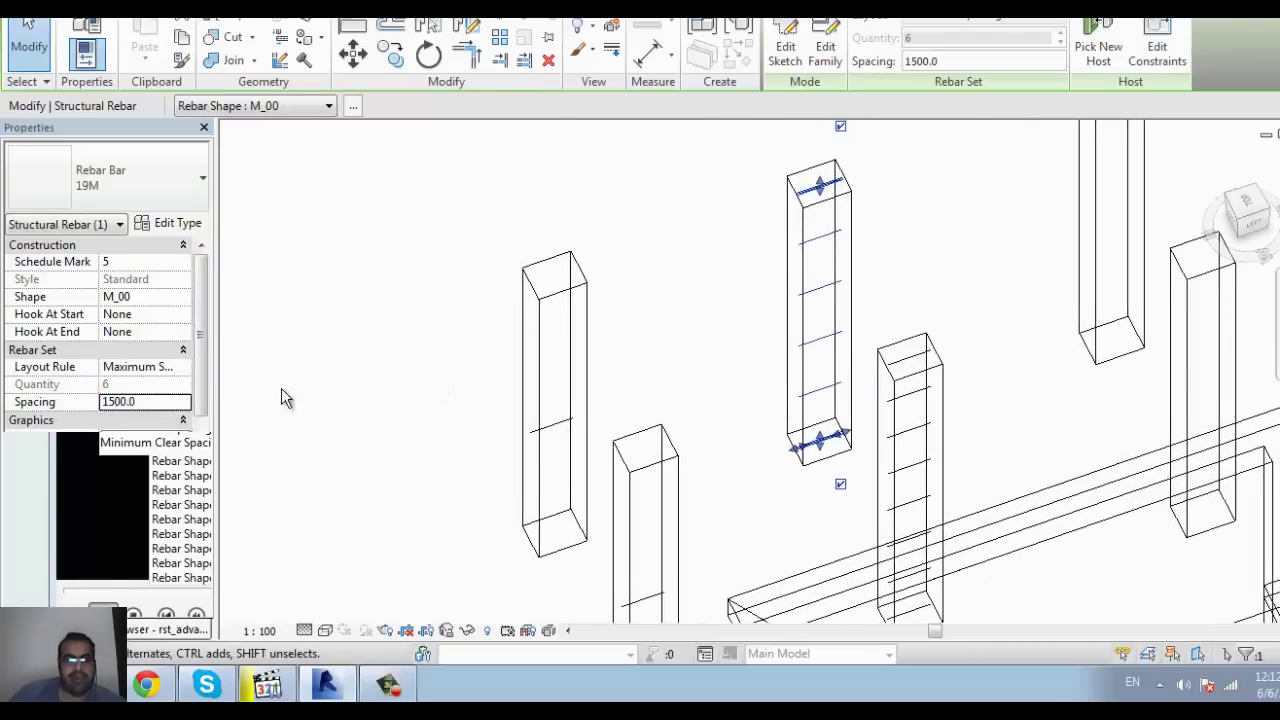
Step: Change the rebar set's shape to M_07 and drag its extent down to 5 stirrups fitting the column
left_click(160, 297)
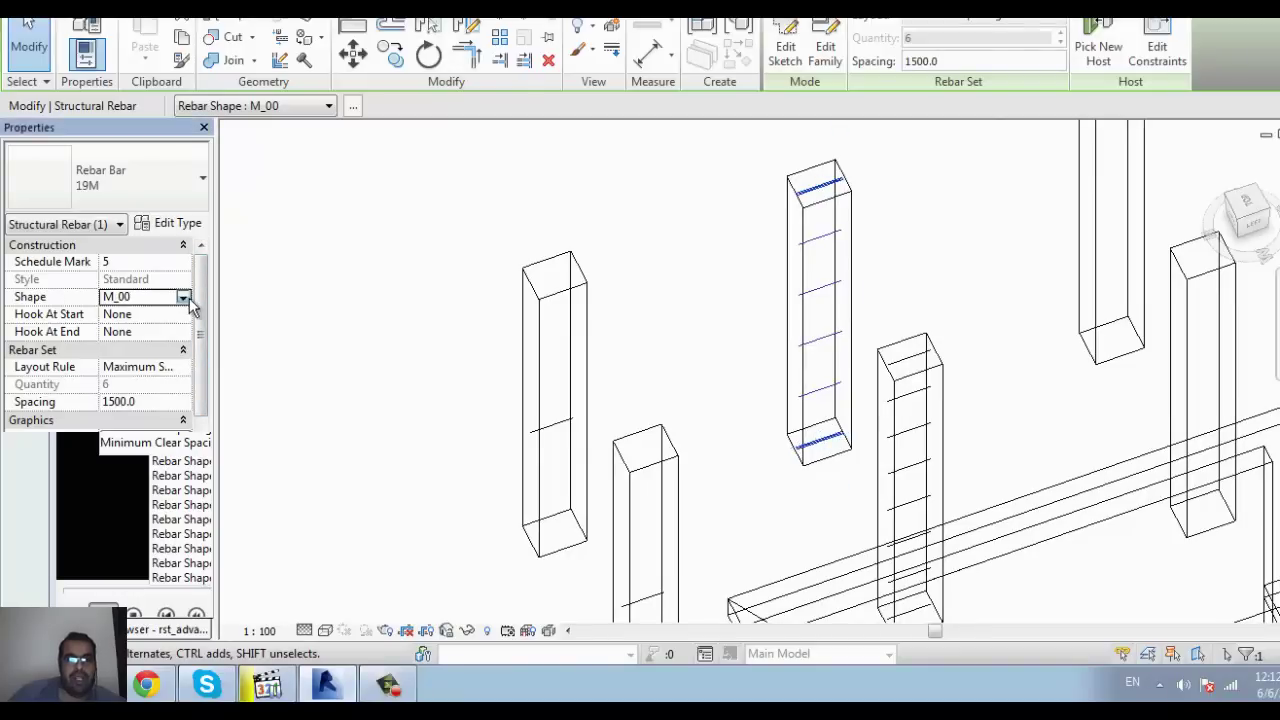
left_click(183, 297)
scroll(147, 375, "down", 2)
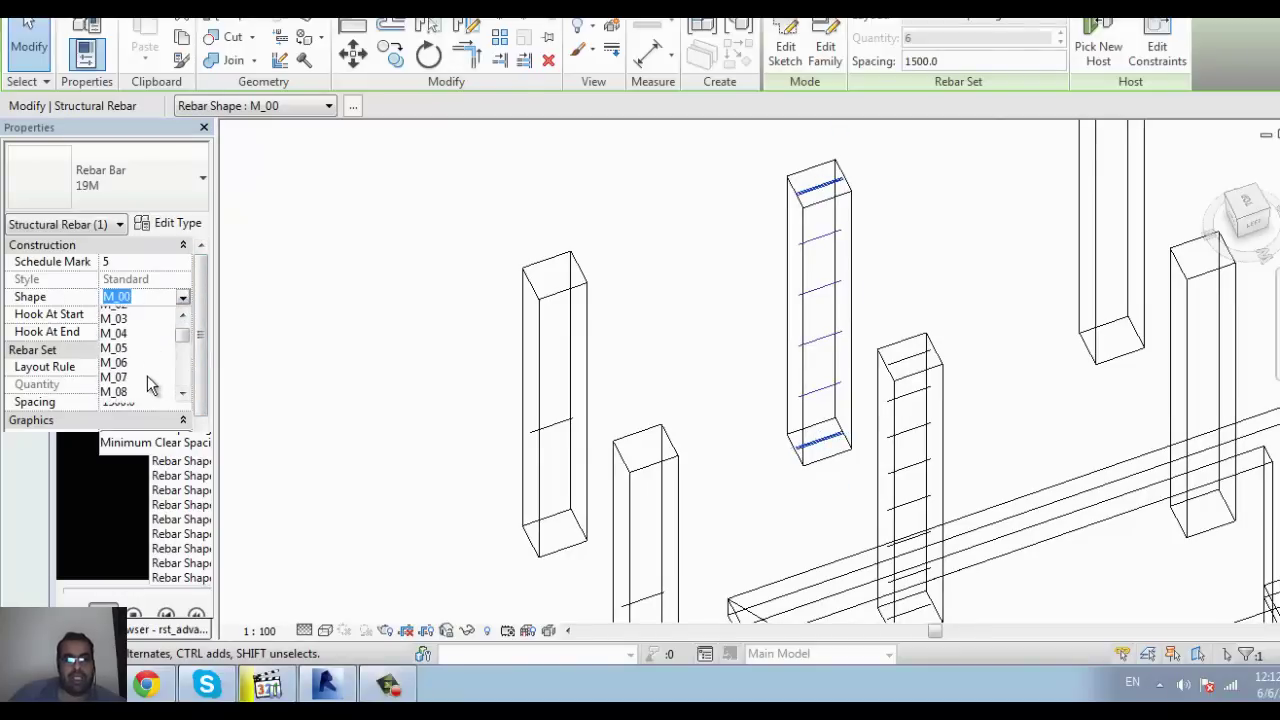
left_click(132, 365)
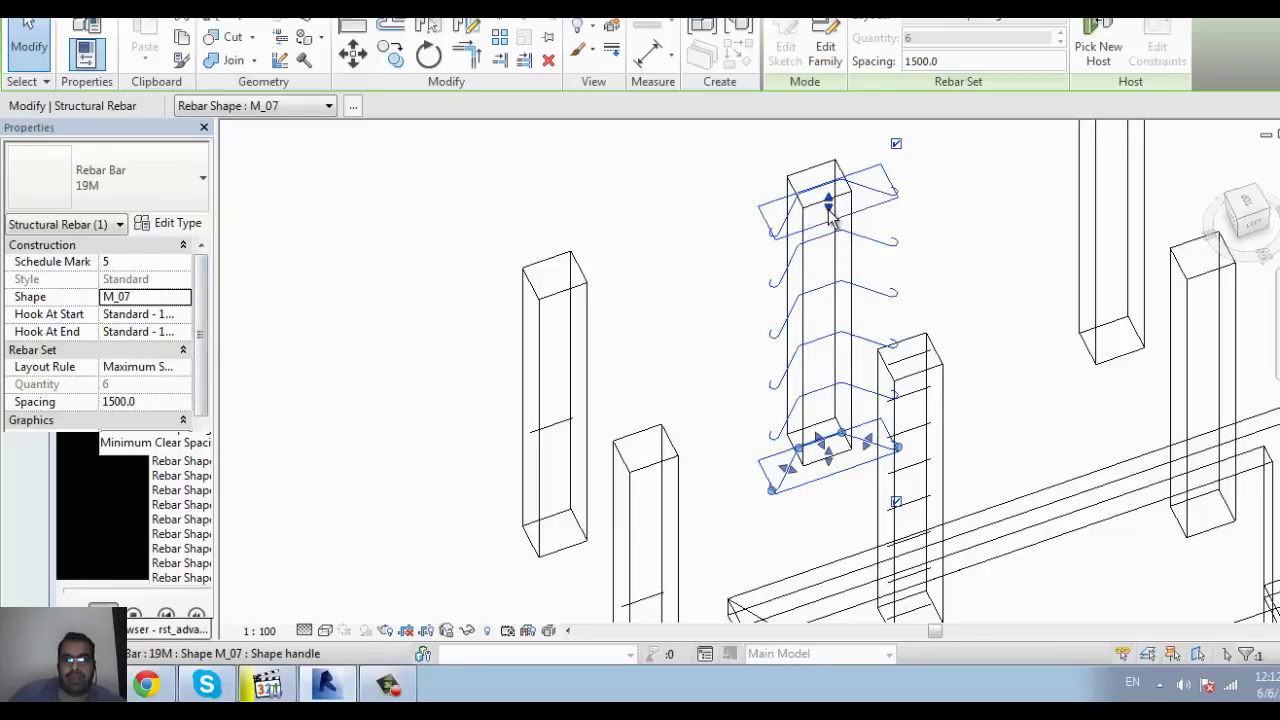
left_click_drag(828, 204, 780, 434)
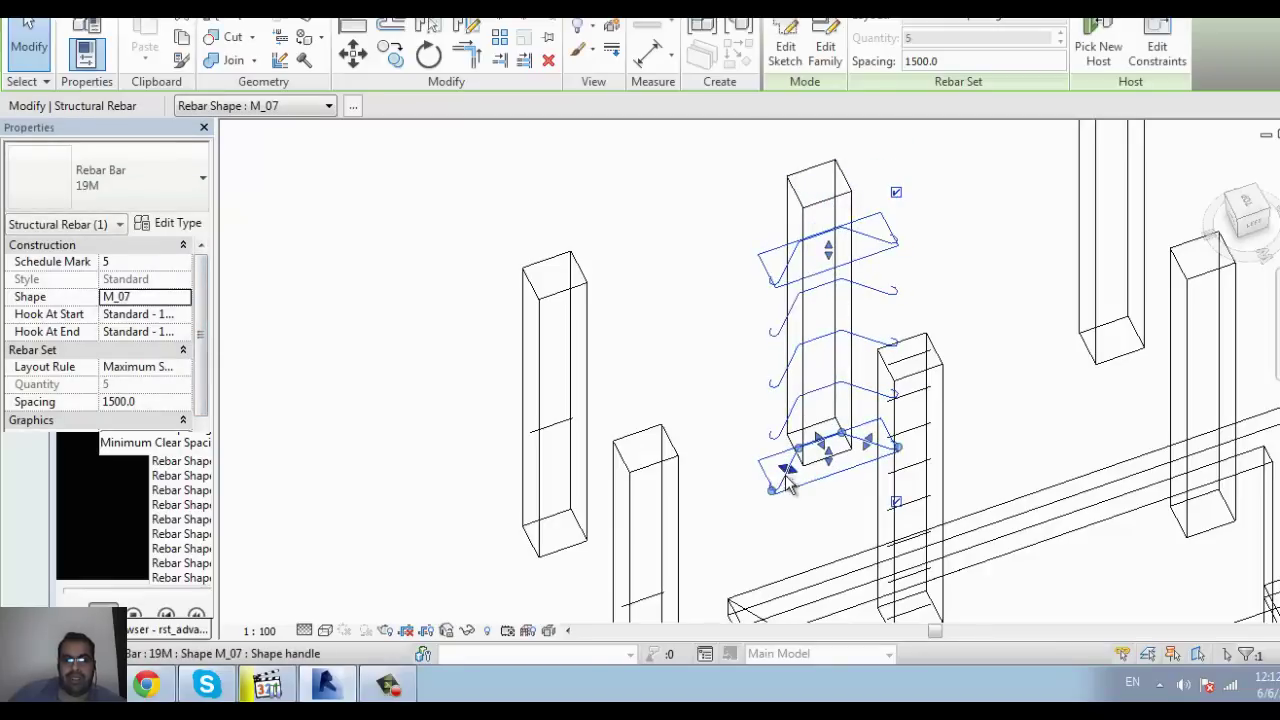
mouse_move(788, 477)
left_mouse_down()
mouse_move(771, 486)
mouse_move(795, 478)
left_mouse_up()
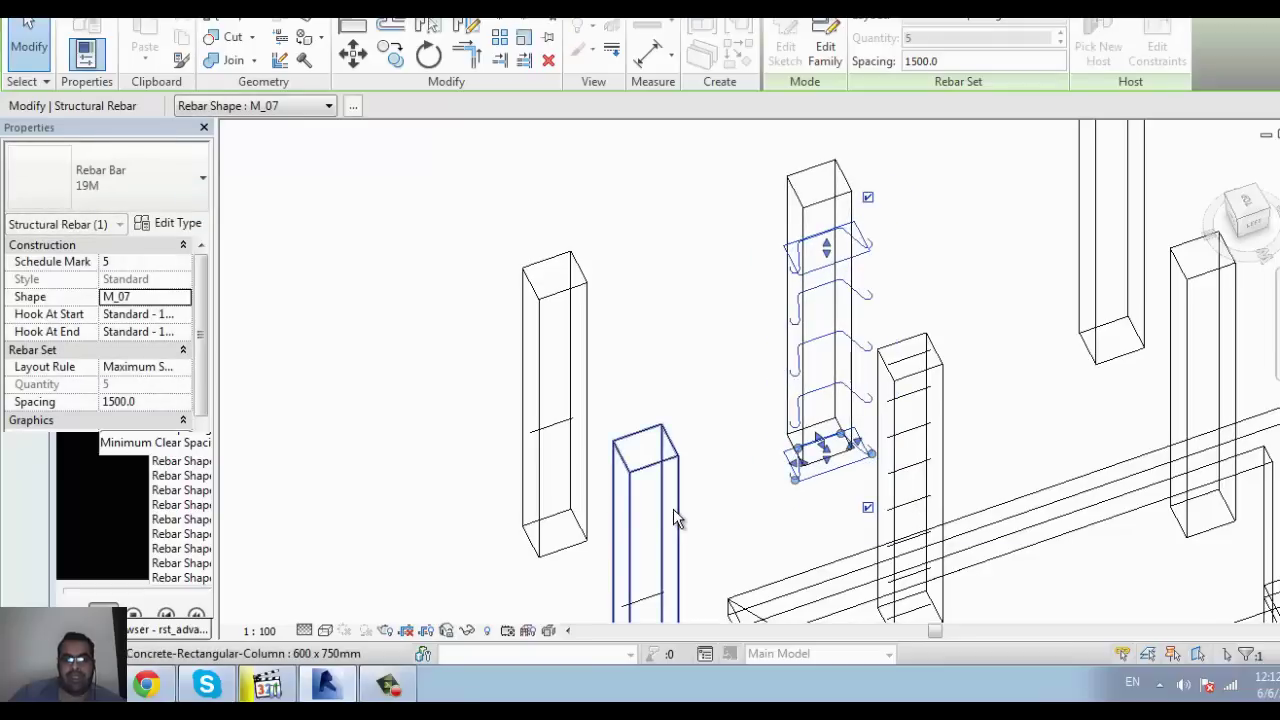
middle_click_drag(640, 492, 540, 380, "shift")
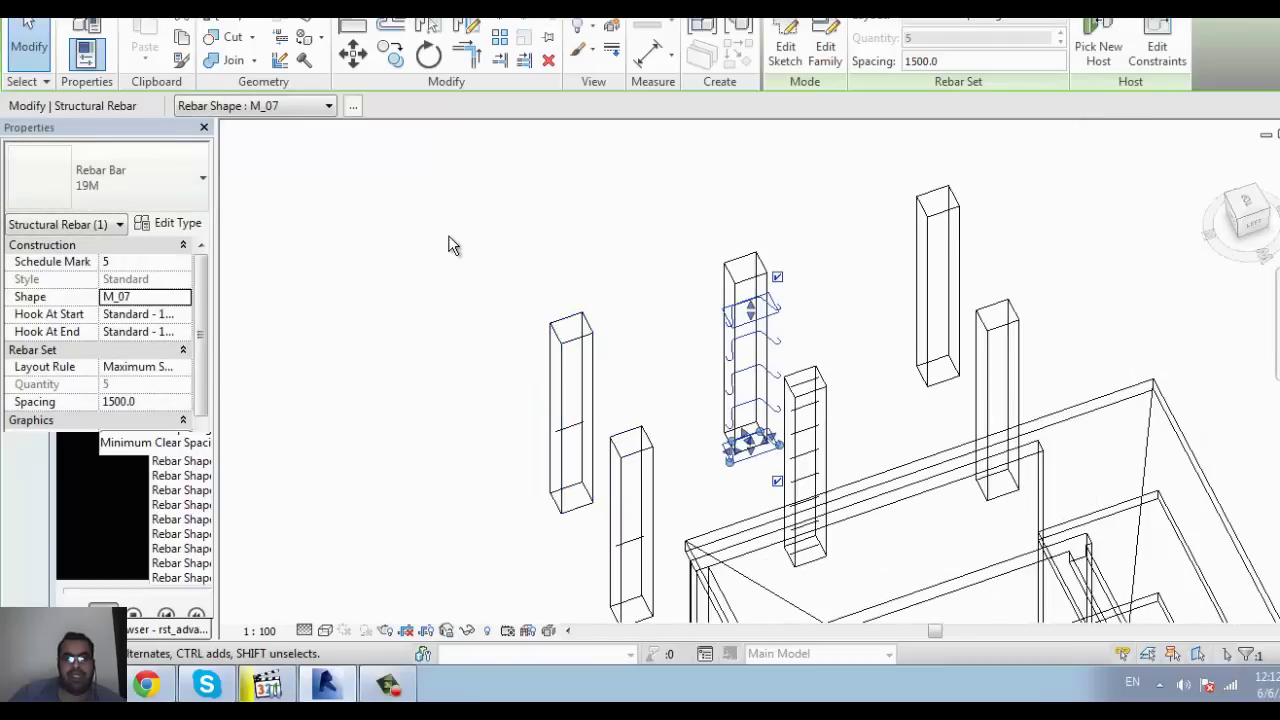
key("Escape")
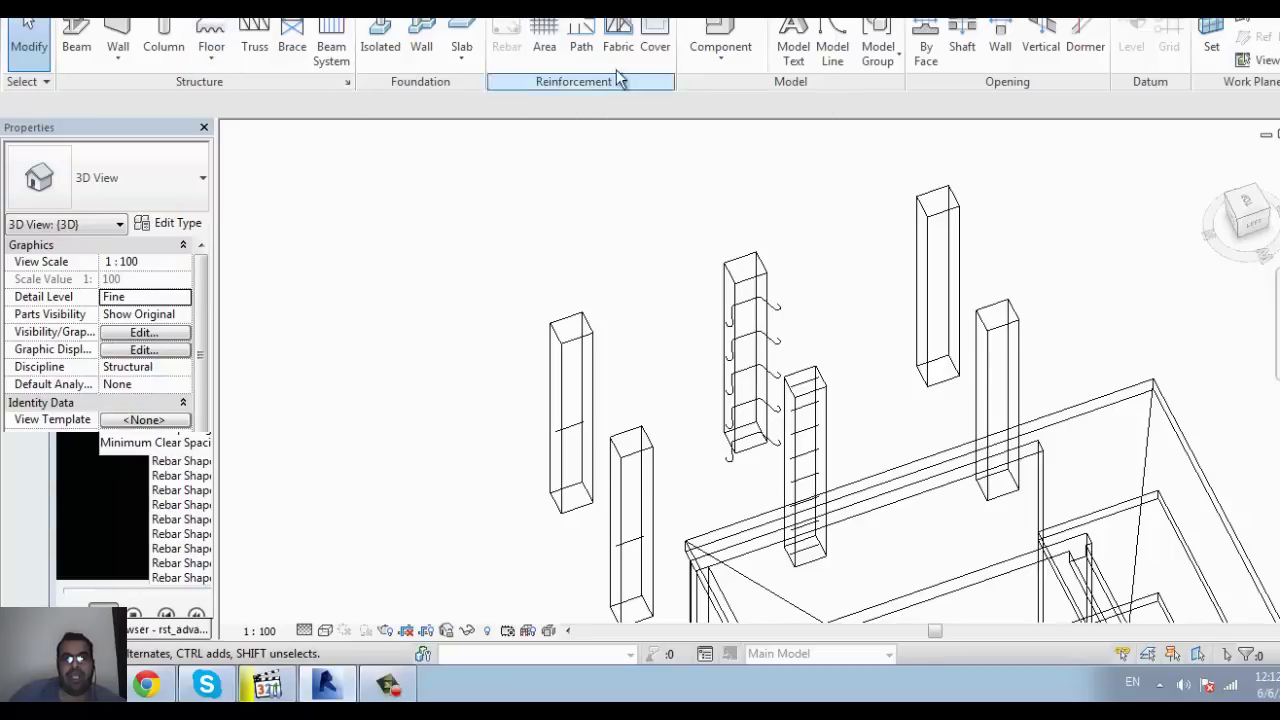
left_click(660, 55)
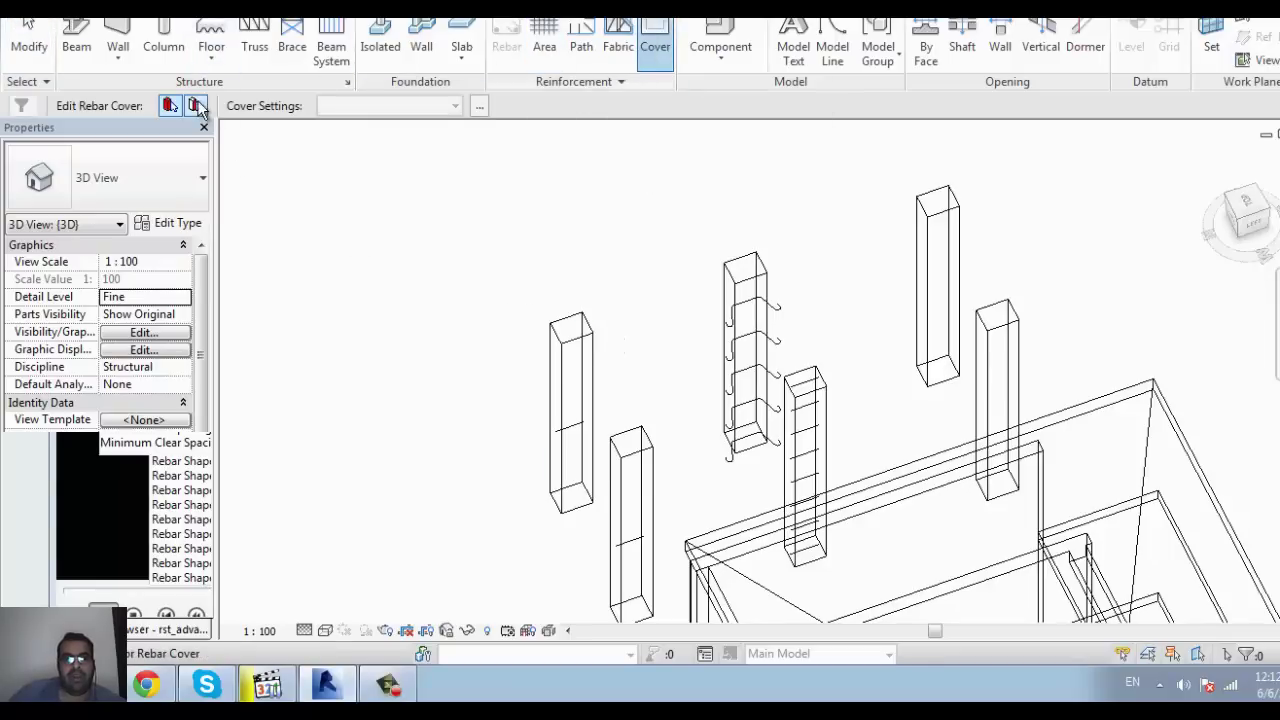
left_click(196, 106)
left_click(563, 405)
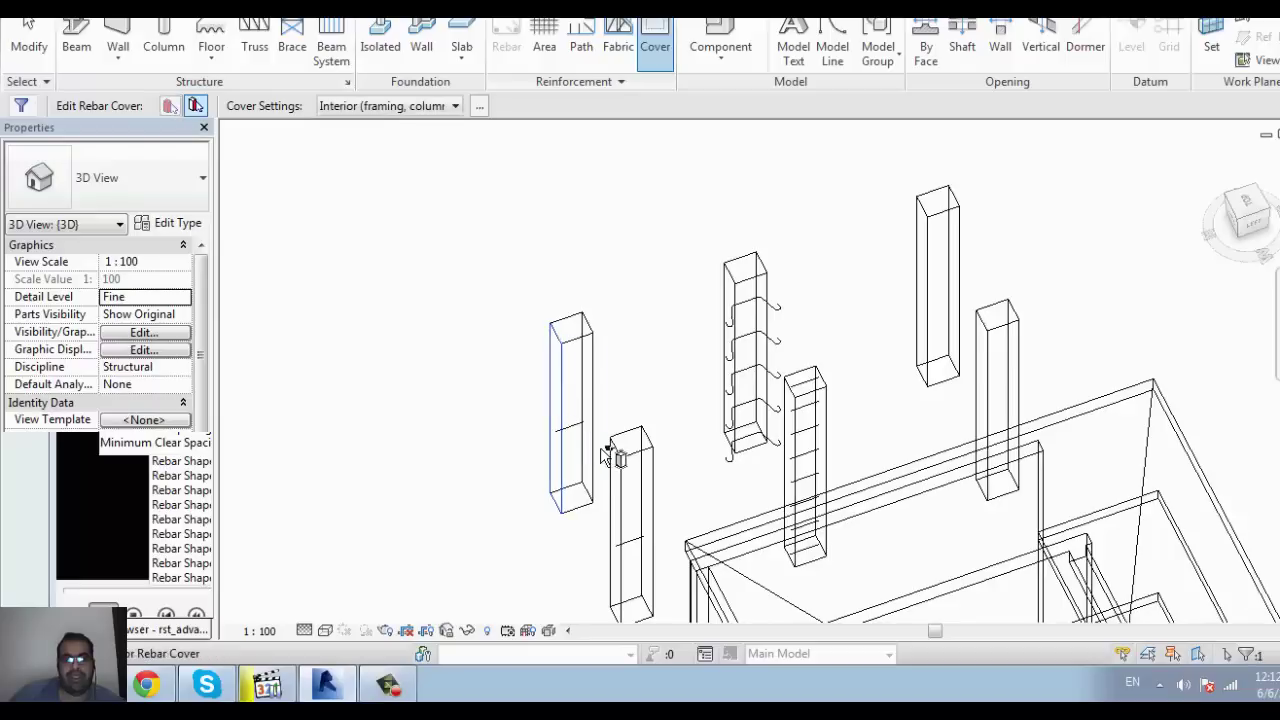
scroll(340, 475, "down", 2)
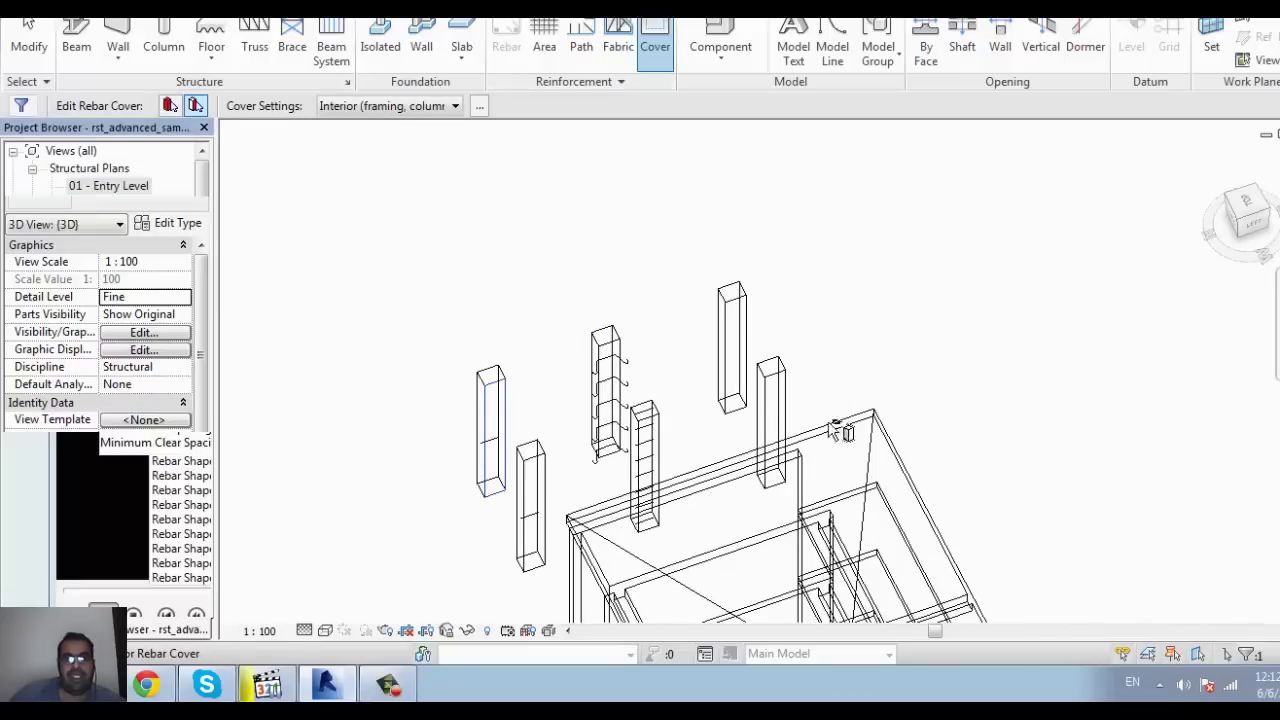
key("Escape")
scroll(614, 368, "up", 2)
scroll(628, 368, "up", 2)
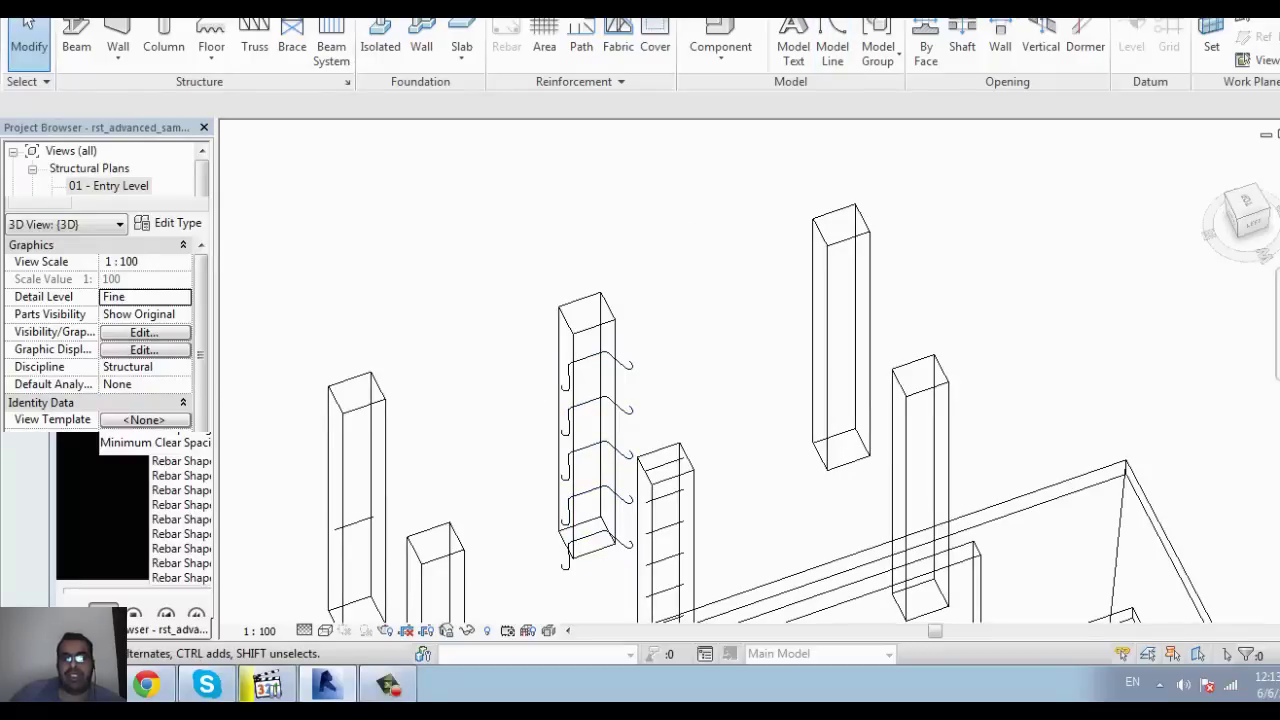
Step: Show the BIM Manager add-in tab from the ribbon overflow list and zoom around the 3D columns
left_click(1258, 10)
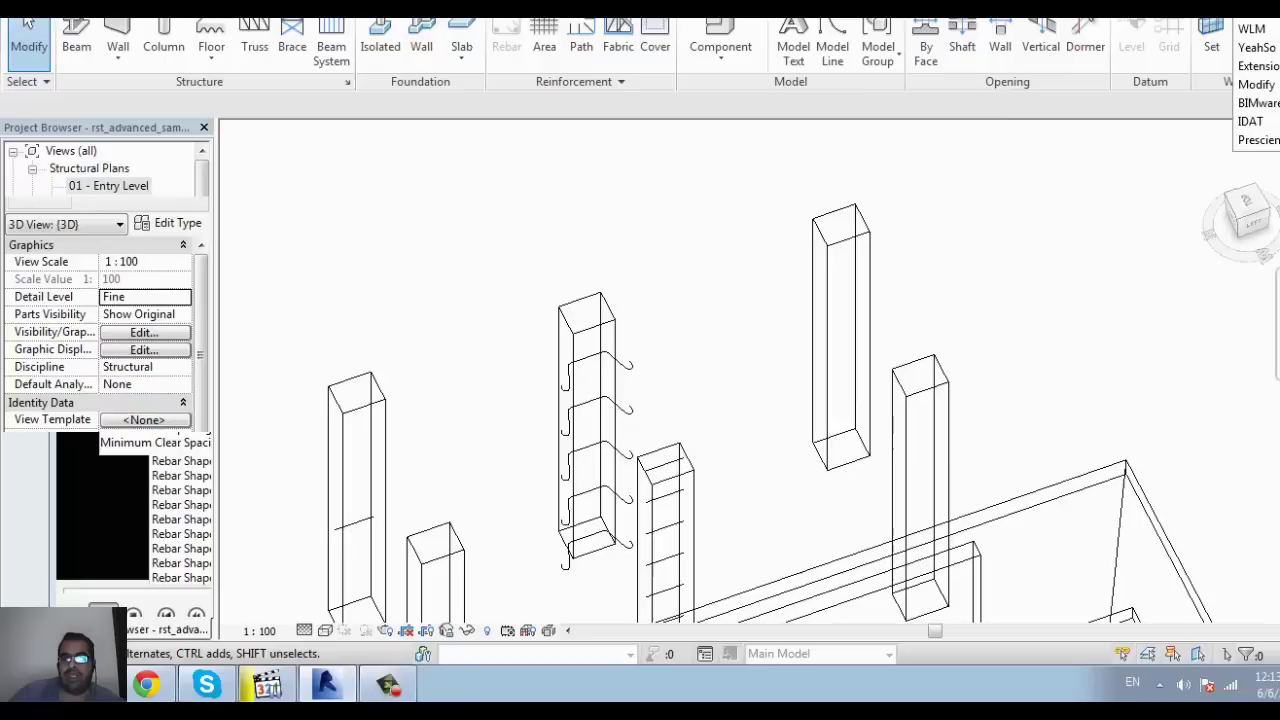
left_click(1256, 103)
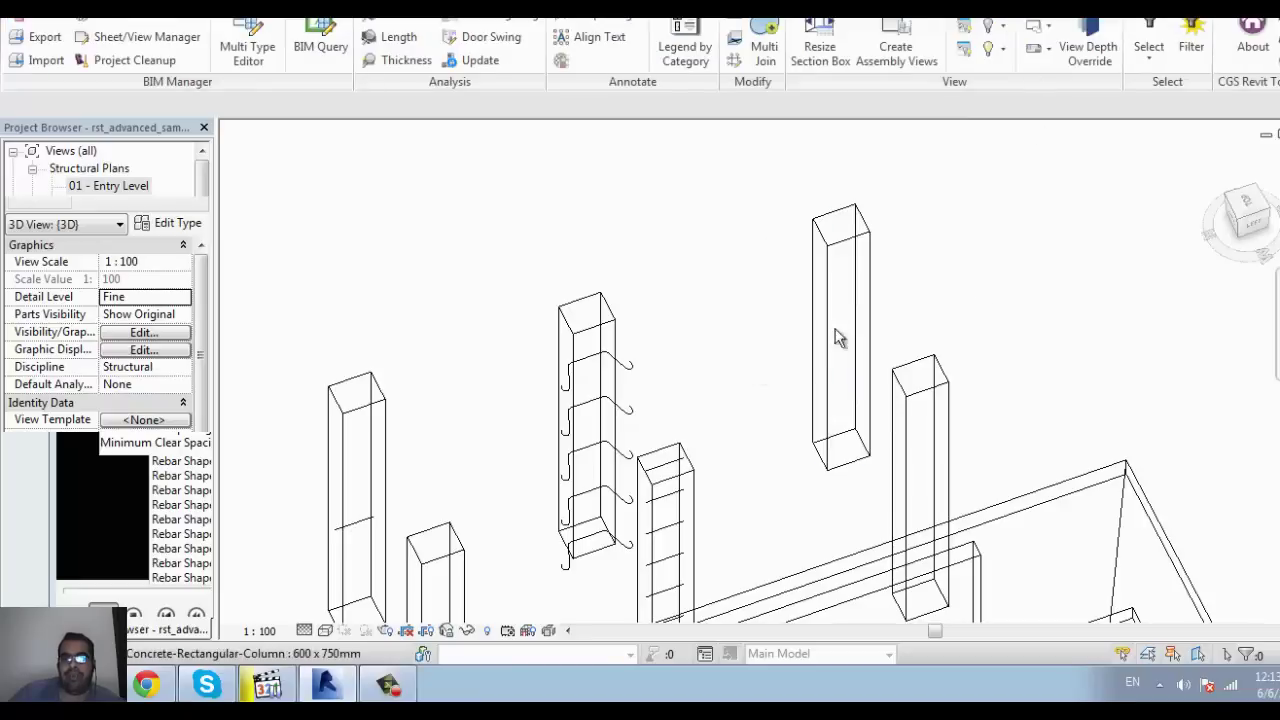
scroll(720, 294, "down", 2)
scroll(717, 297, "down", 2)
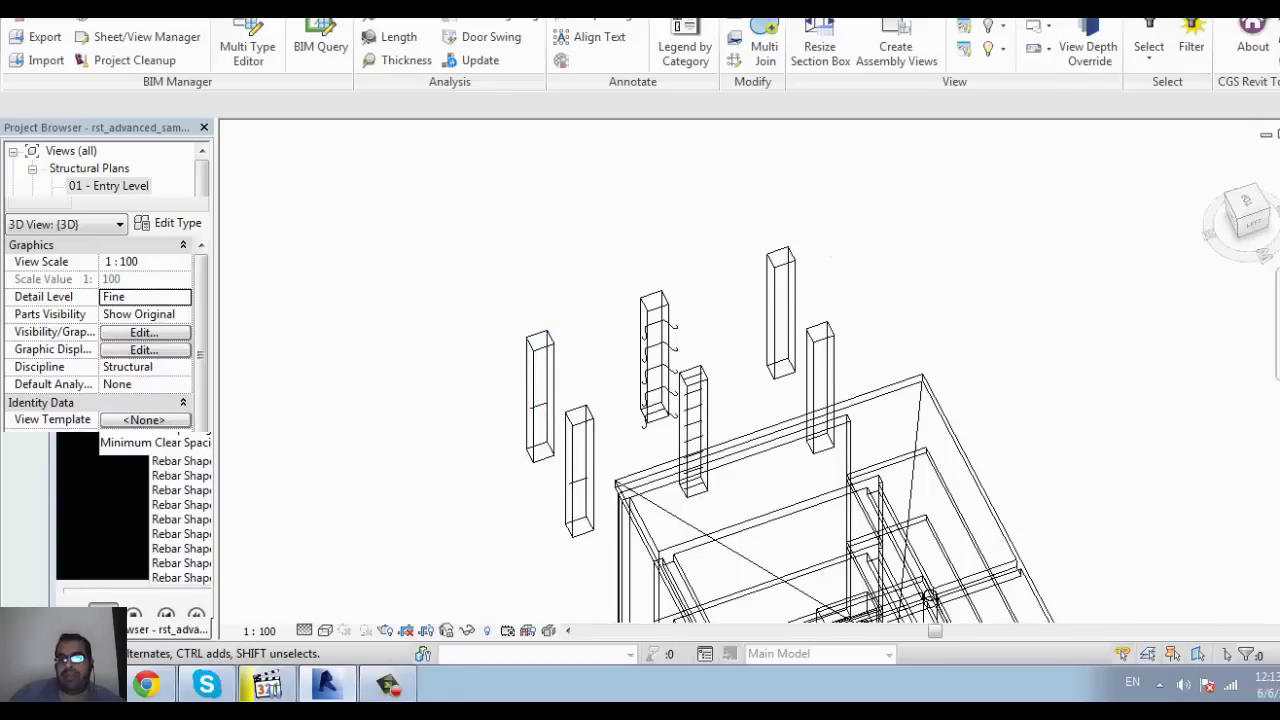
left_click(1268, 14)
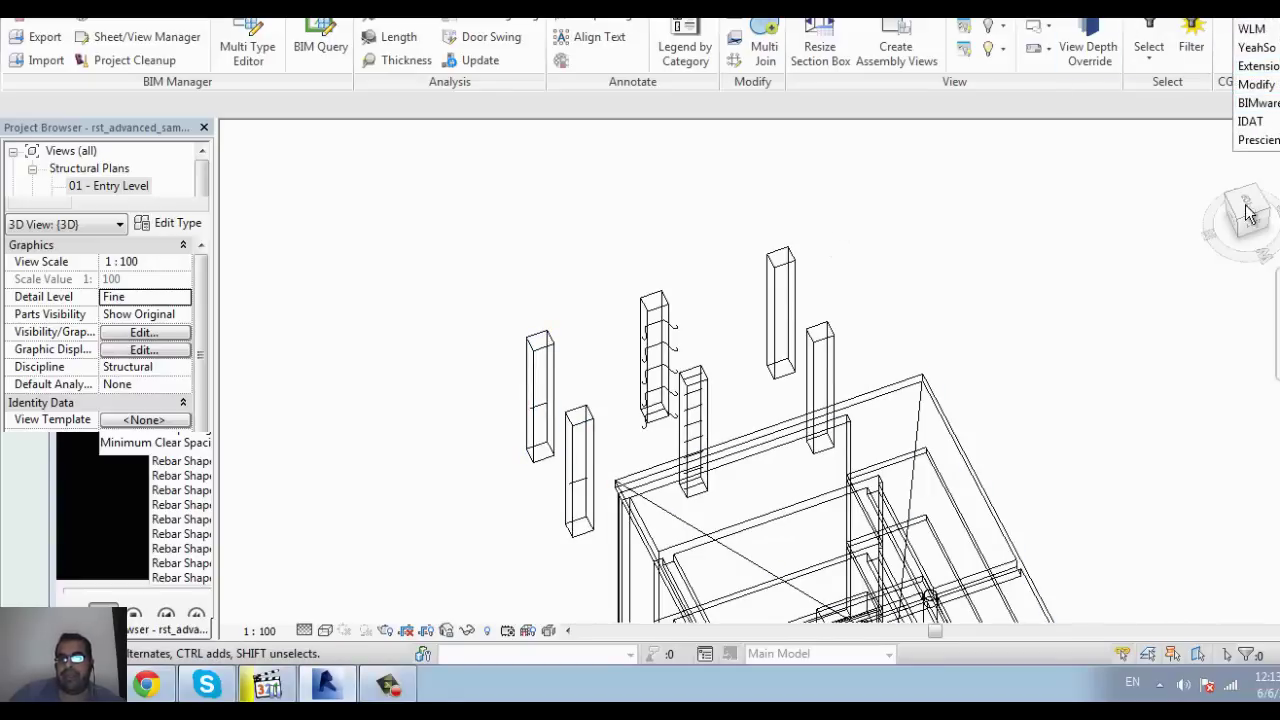
scroll(551, 437, "up", 3)
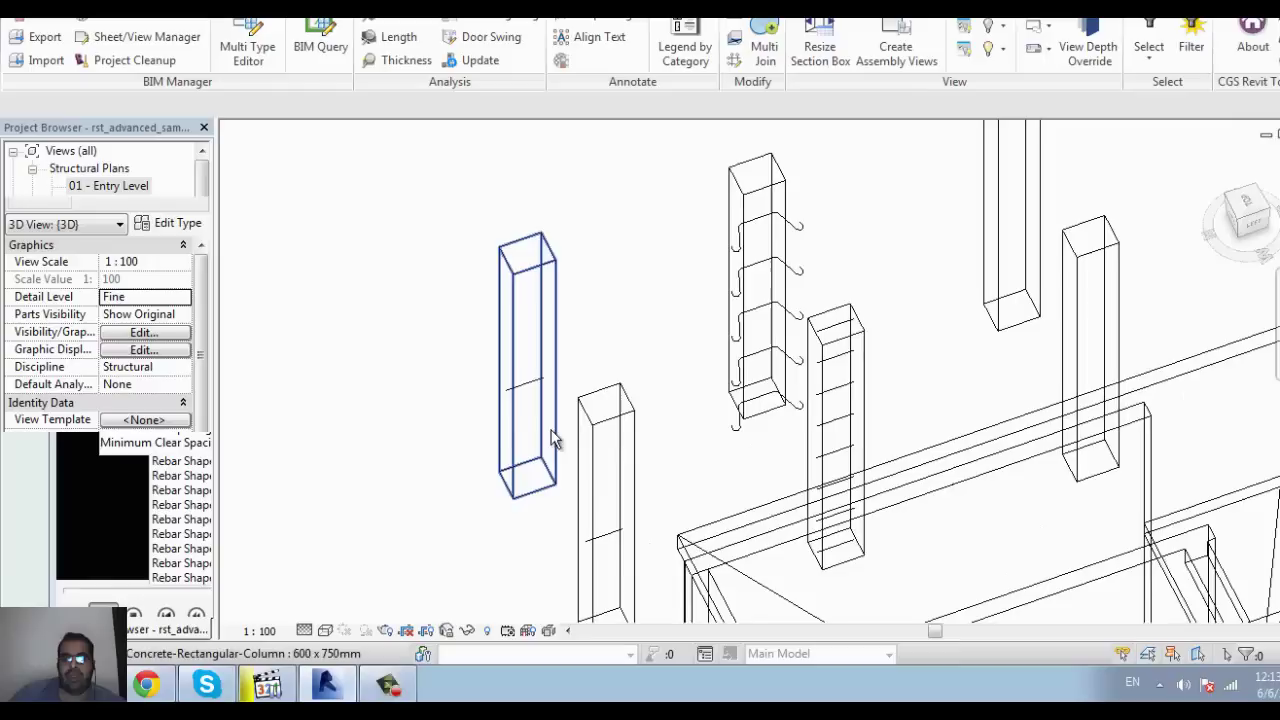
scroll(455, 430, "up", 3)
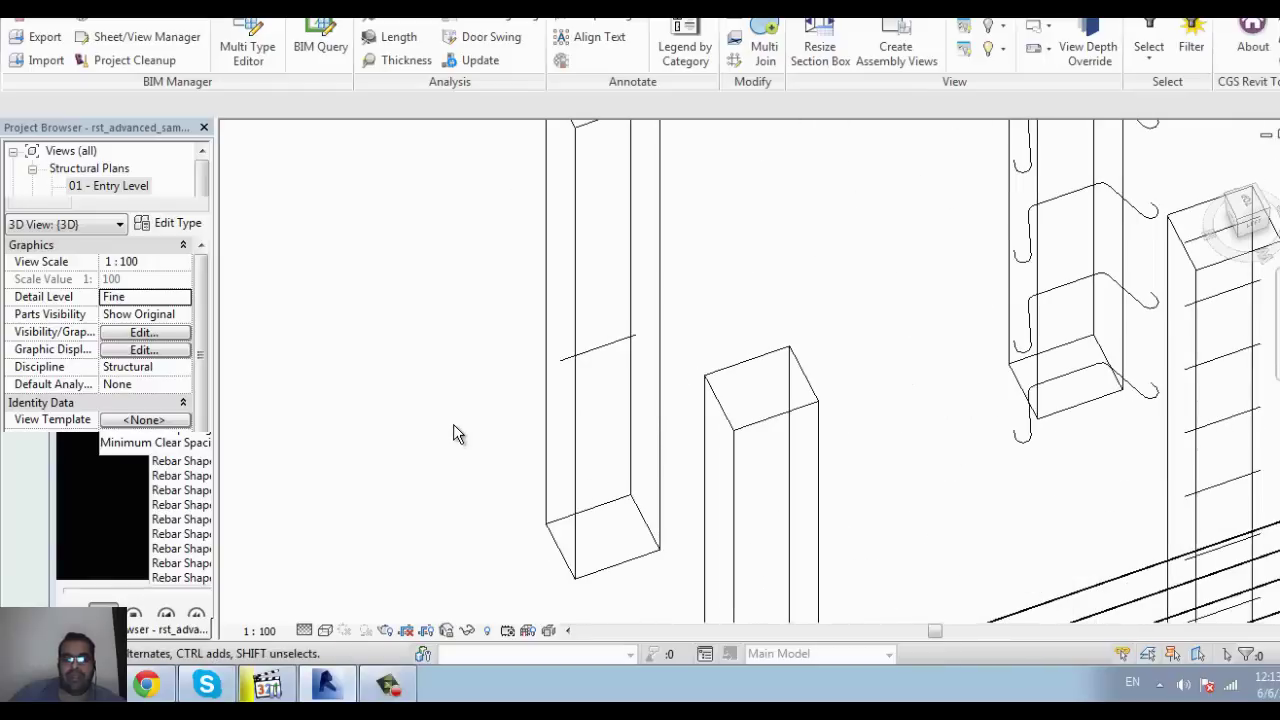